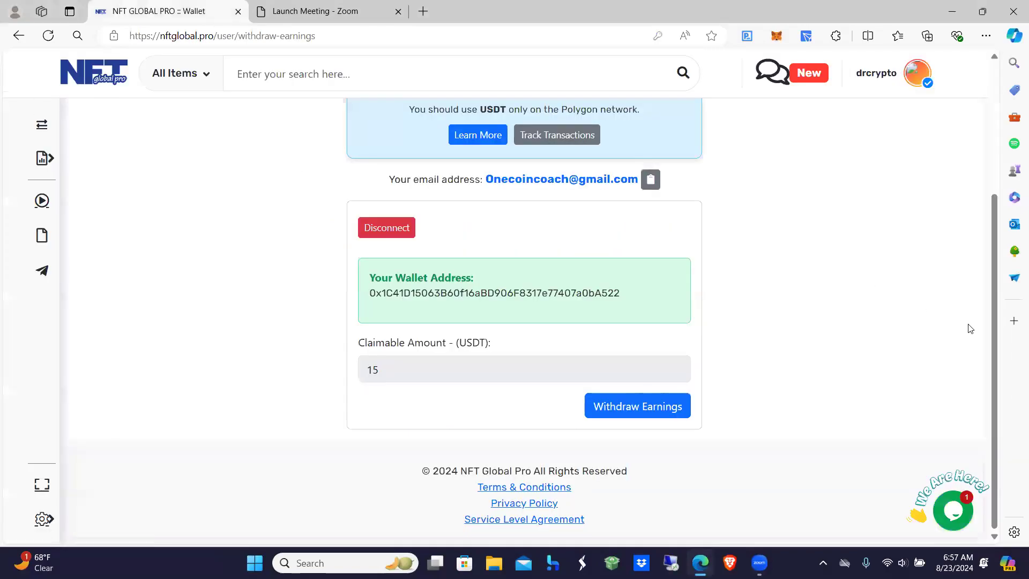
pyautogui.scroll(3, 996, 338)
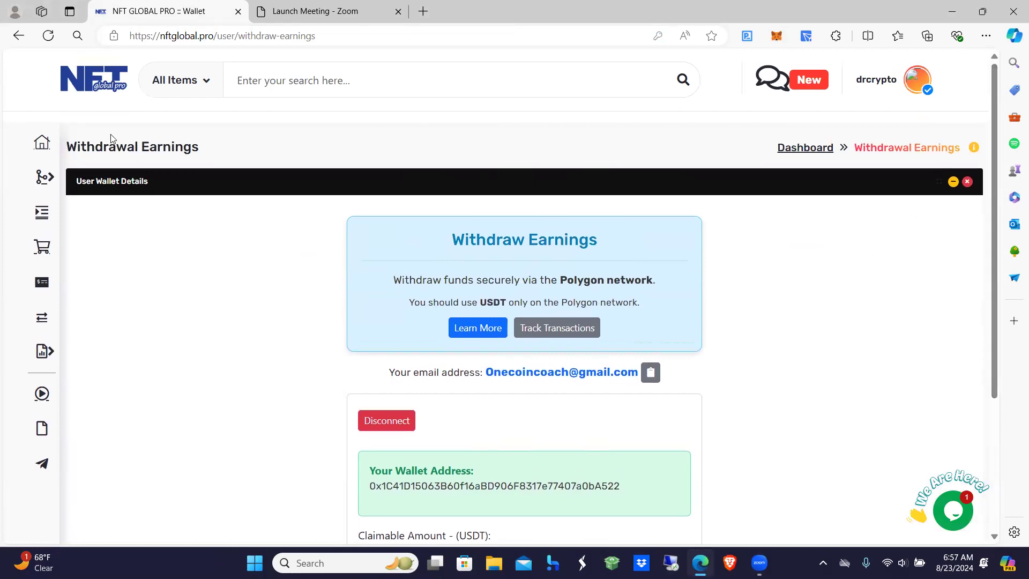
# - Return to the account dashboard via the sidebar Home icon
pyautogui.click(35, 152)
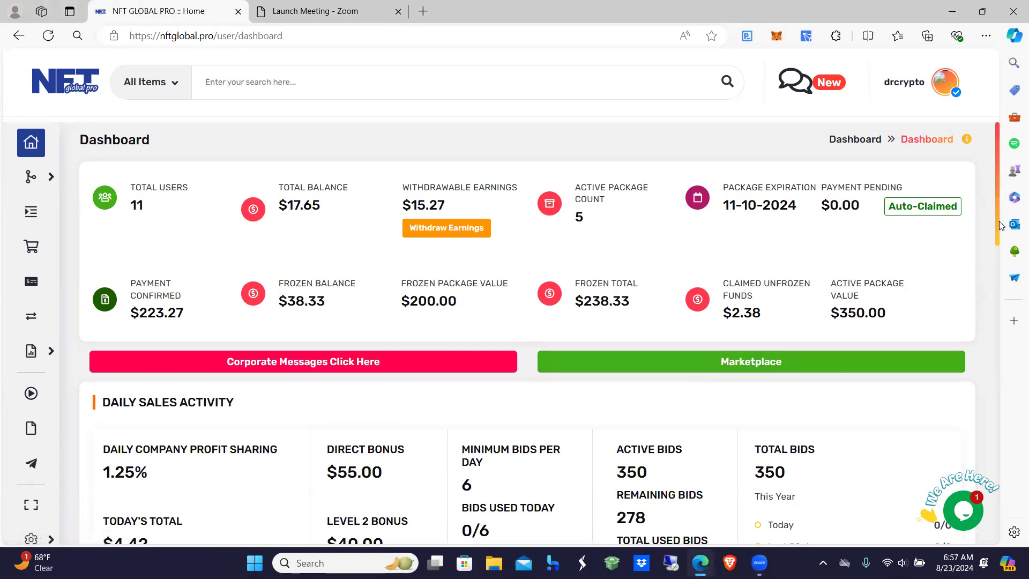
pyautogui.scroll(-2, 997, 221)
pyautogui.scroll(2, 997, 221)
# - Sign out and sign back in using the second saved account's autofilled credentials
pyautogui.click(906, 85)
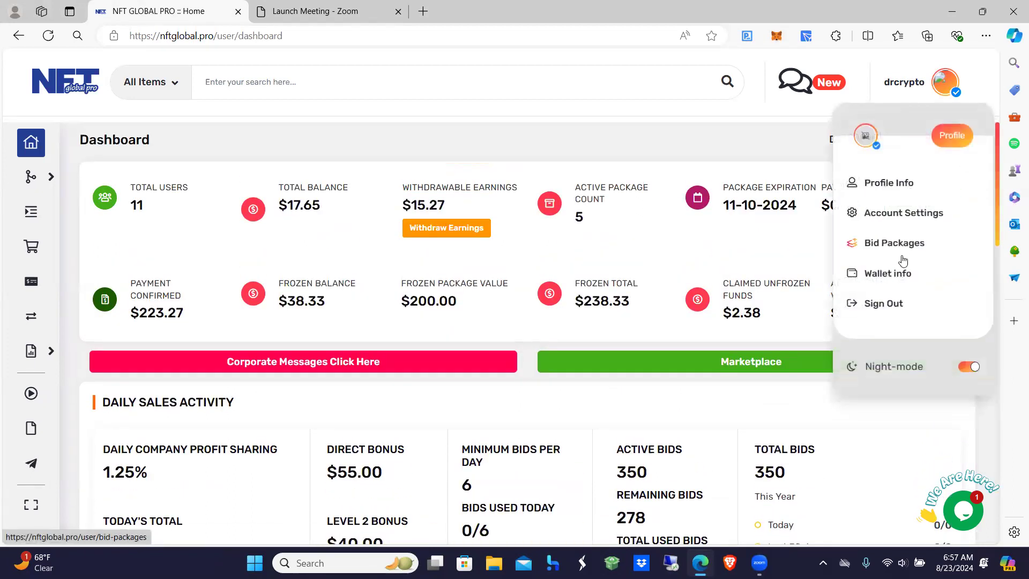
pyautogui.click(894, 304)
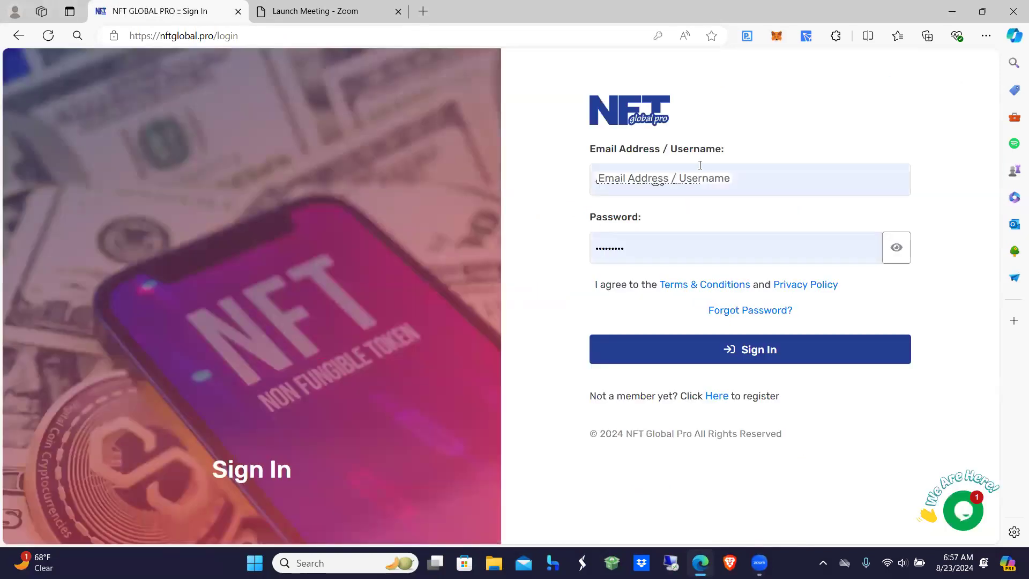
pyautogui.click(723, 180)
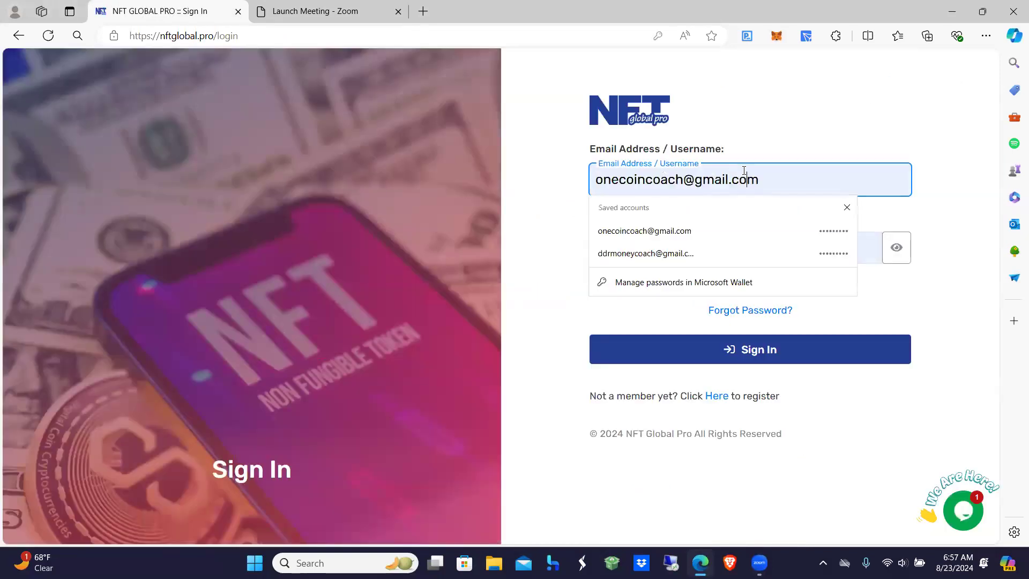
pyautogui.click(706, 249)
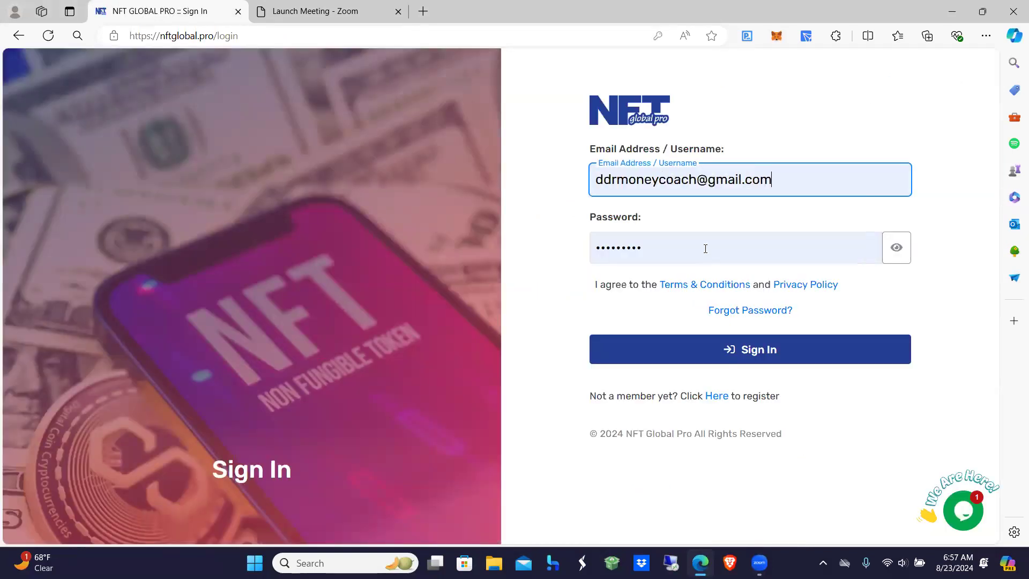
pyautogui.click(747, 355)
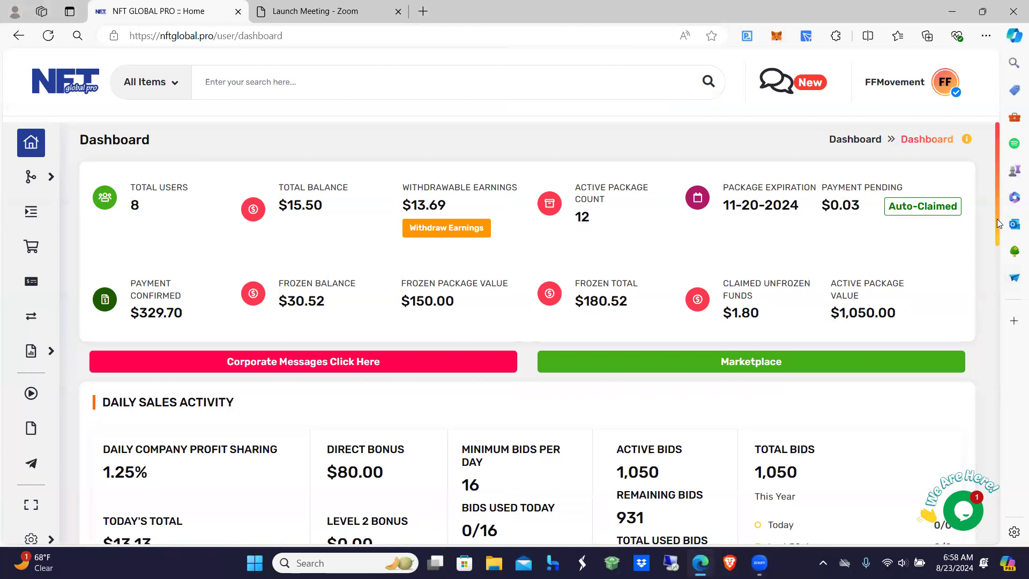
pyautogui.moveTo(999, 222); pyautogui.dragTo(1002, 253)
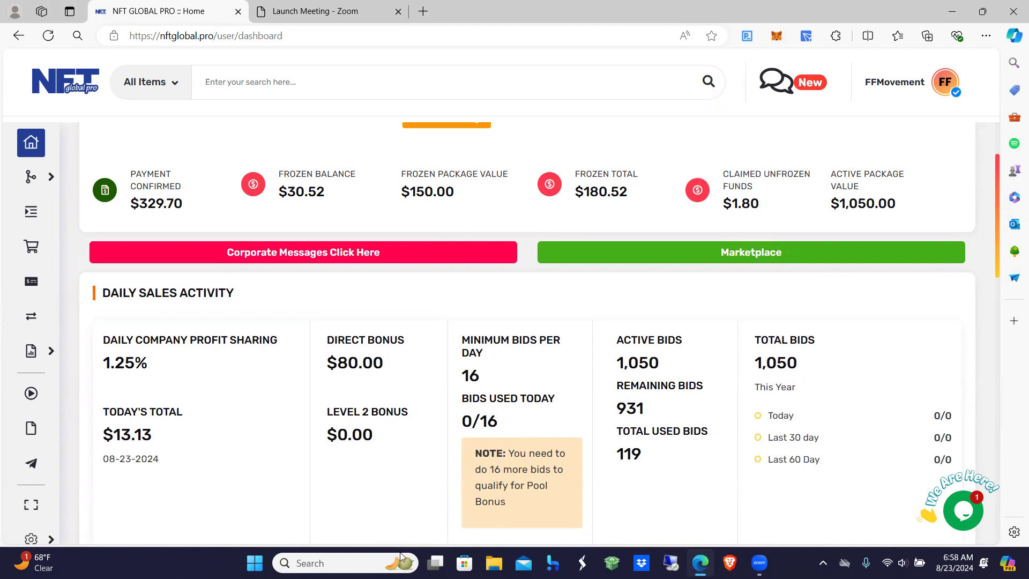
# - Bring up the Windows search panel from the taskbar
pyautogui.click(346, 563)
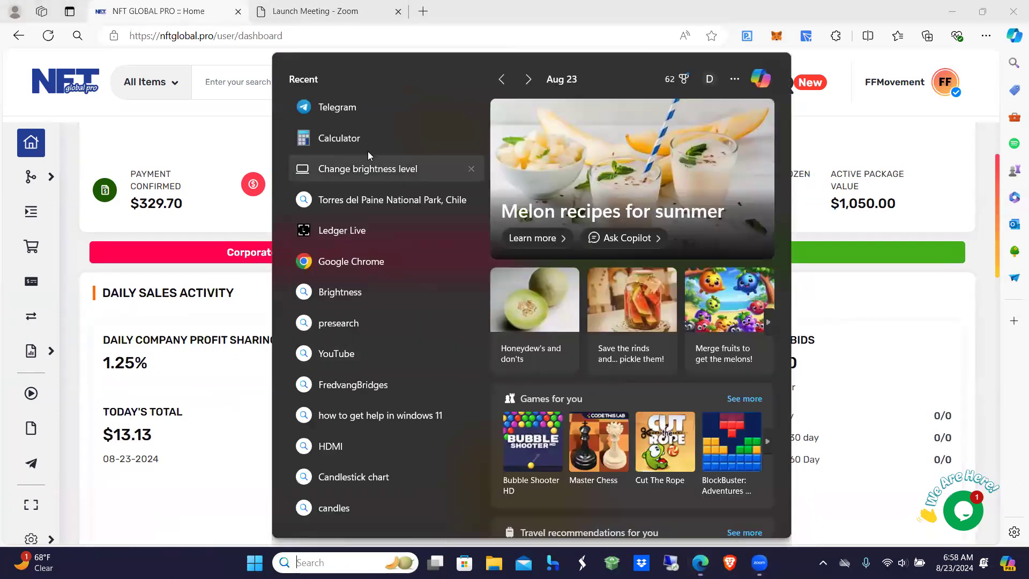
# - Launch Calculator and compute 17.50 × 30 = 525
pyautogui.click(356, 138)
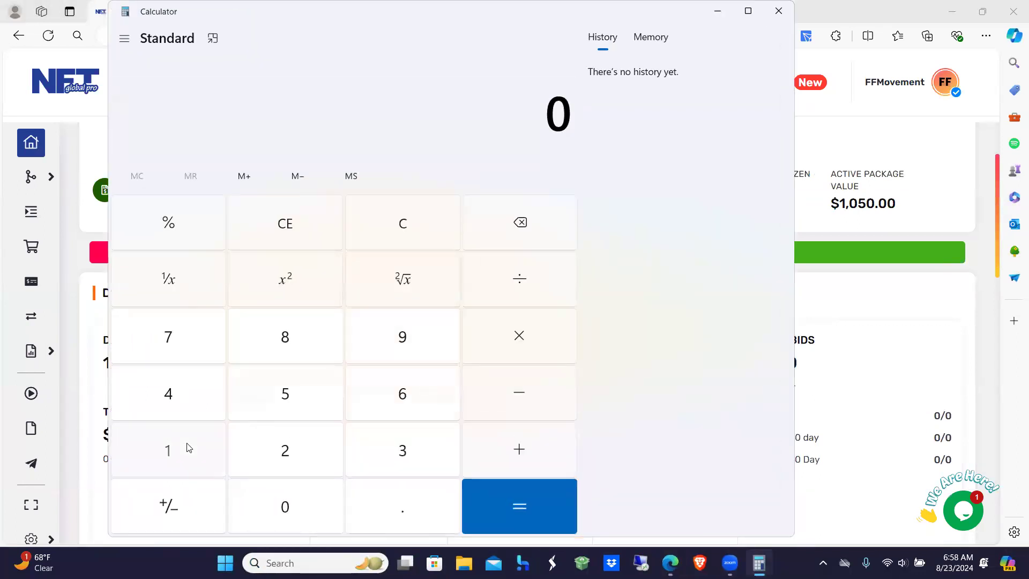
pyautogui.click(187, 446)
pyautogui.click(186, 349)
pyautogui.click(403, 501)
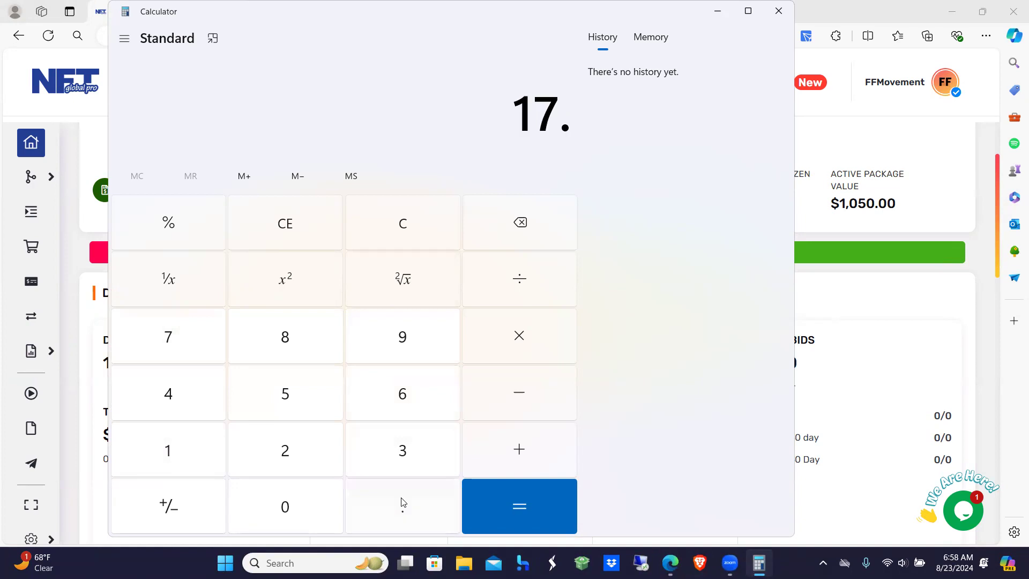
pyautogui.click(293, 384)
pyautogui.click(294, 511)
pyautogui.click(541, 341)
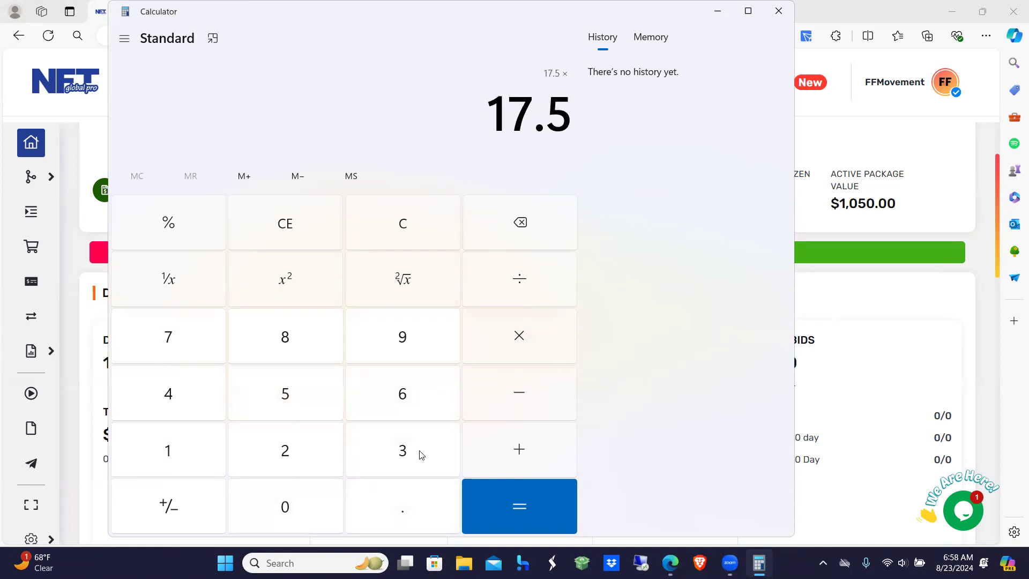
pyautogui.click(418, 453)
pyautogui.click(291, 509)
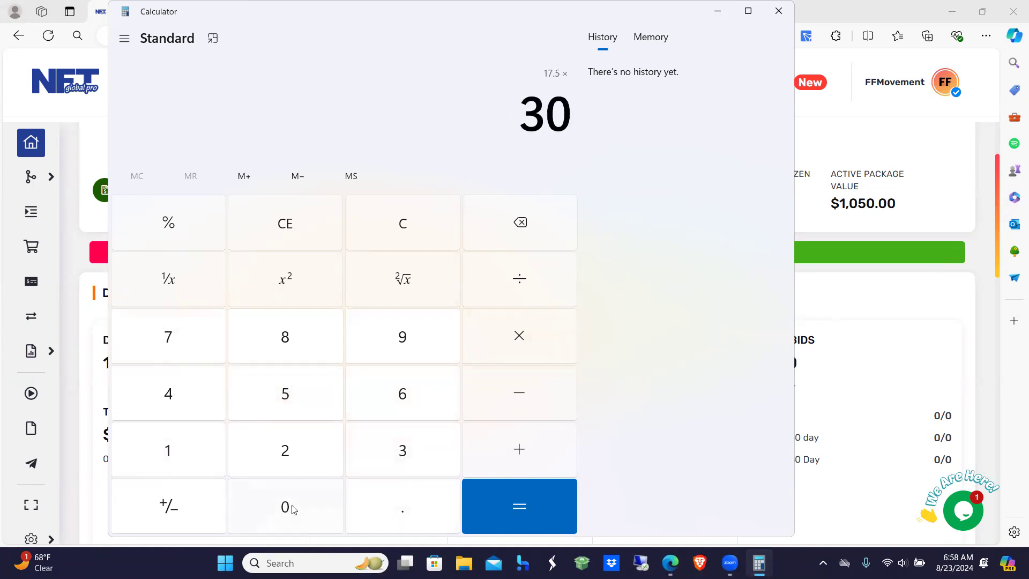
pyautogui.click(506, 505)
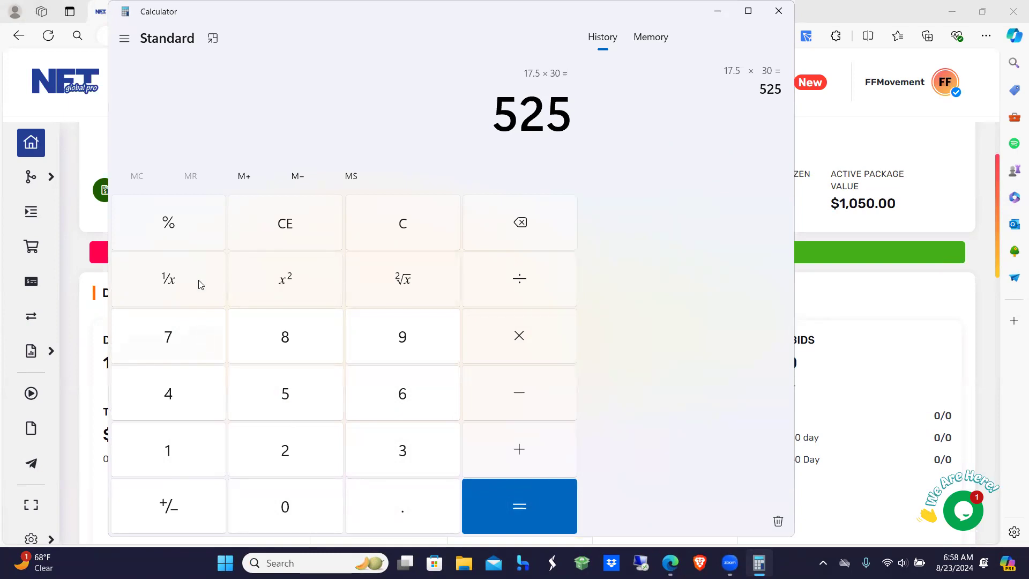
# - Clear, compute 17.50 × 3 = 52.5, then close the calculator
pyautogui.click(402, 233)
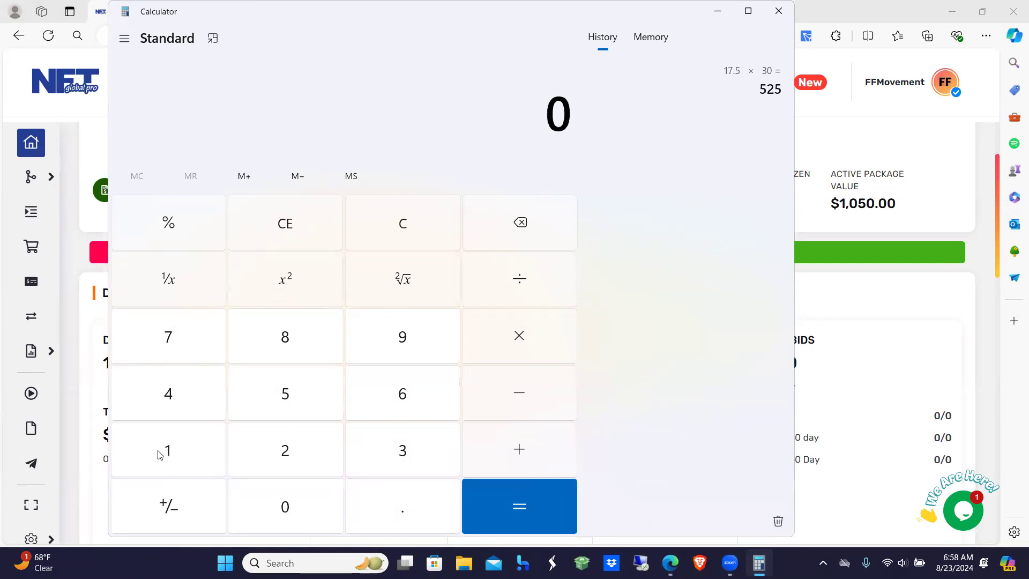
pyautogui.click(185, 449)
pyautogui.click(176, 346)
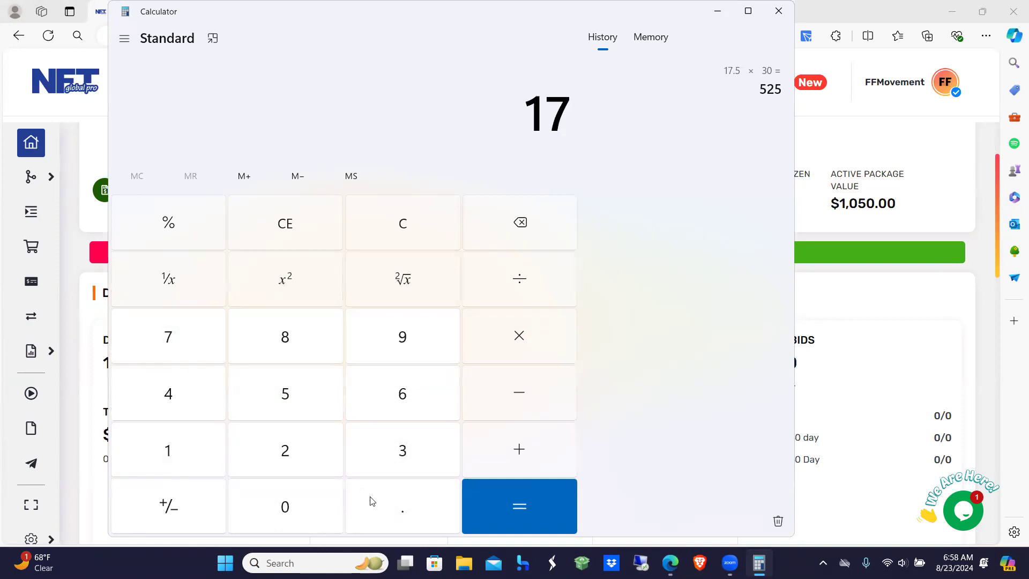
pyautogui.click(393, 512)
pyautogui.click(293, 400)
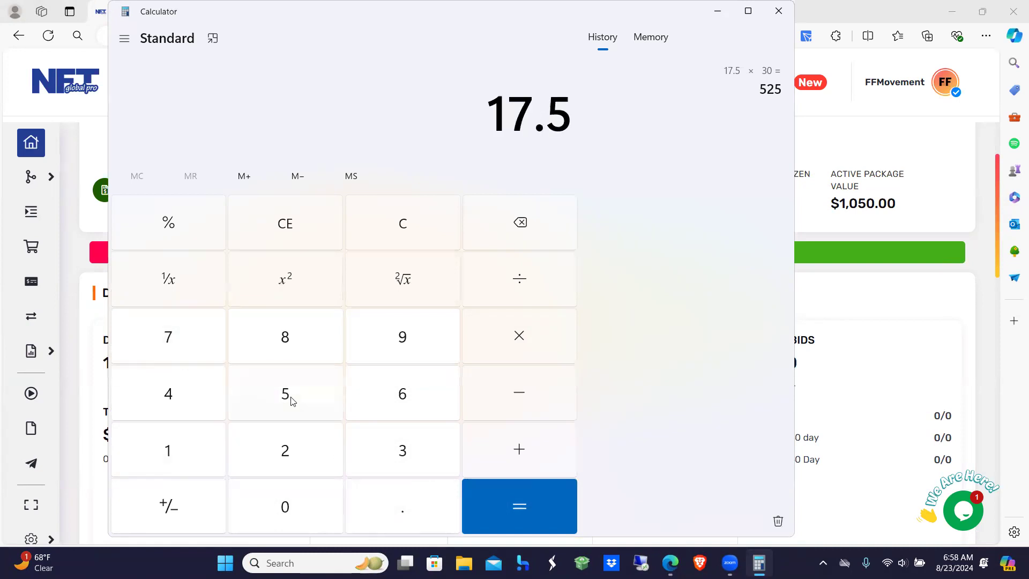
pyautogui.click(293, 508)
pyautogui.click(520, 341)
pyautogui.click(407, 454)
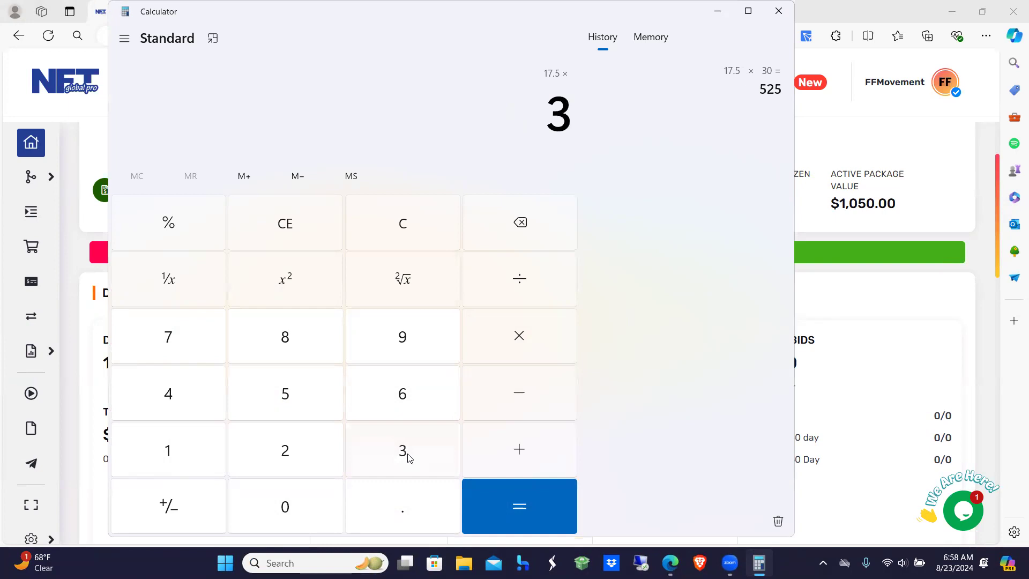
pyautogui.click(506, 488)
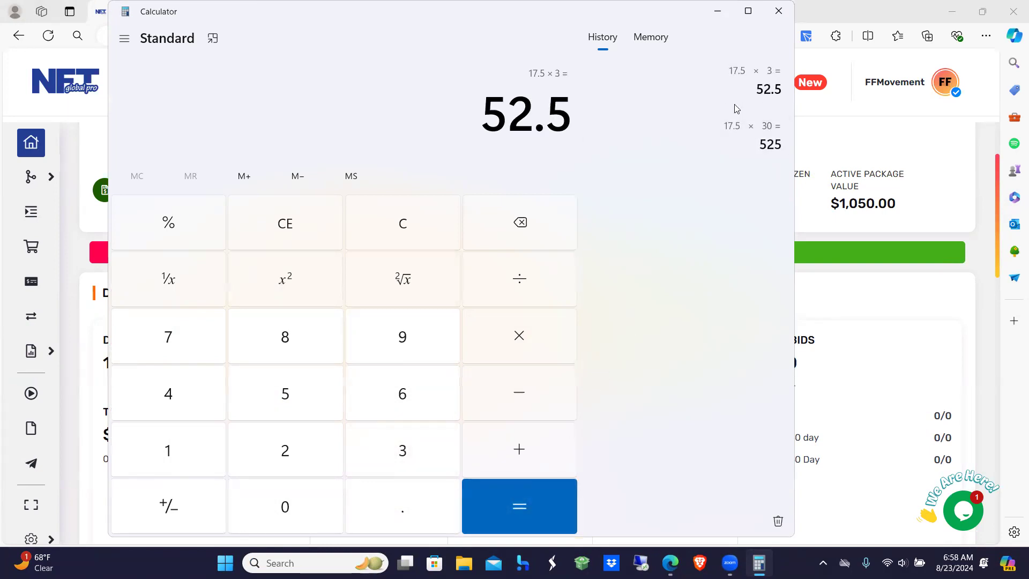
pyautogui.click(777, 21)
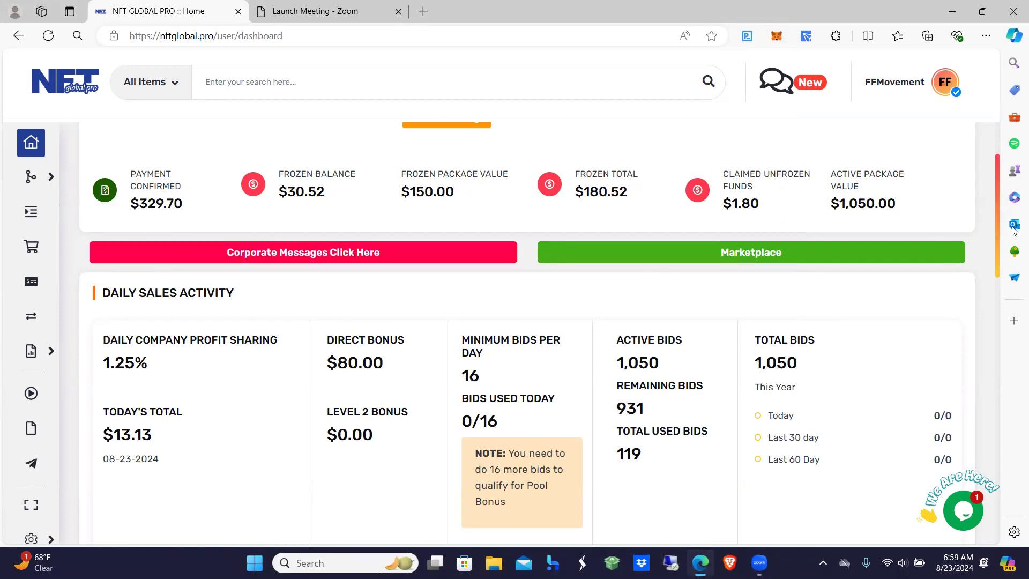
pyautogui.scroll(1, 997, 249)
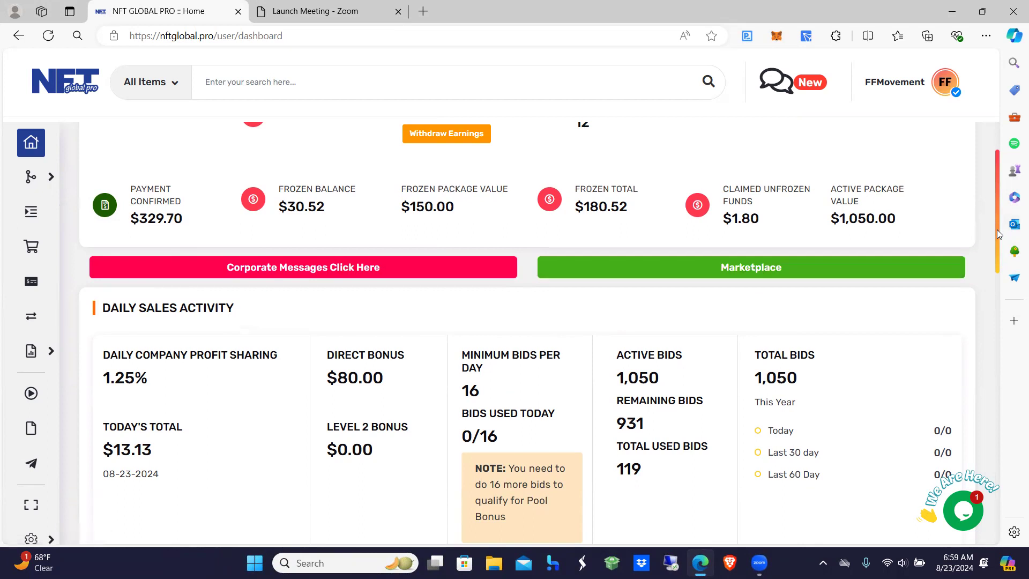
pyautogui.moveTo(997, 229); pyautogui.dragTo(999, 174)
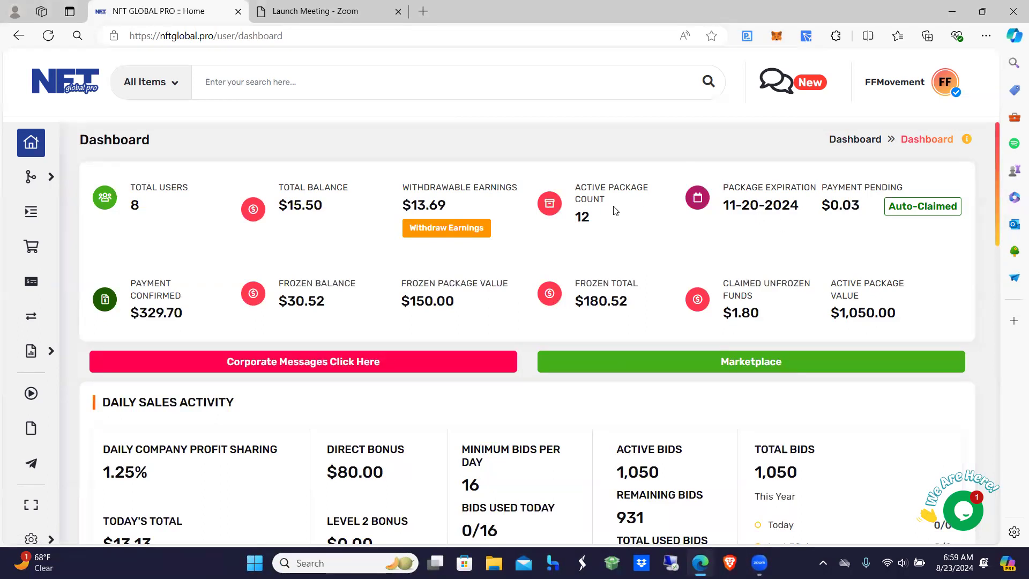
# - Log in on the Withdraw Earnings page and request the 13 USDT claimable withdrawal
pyautogui.click(444, 233)
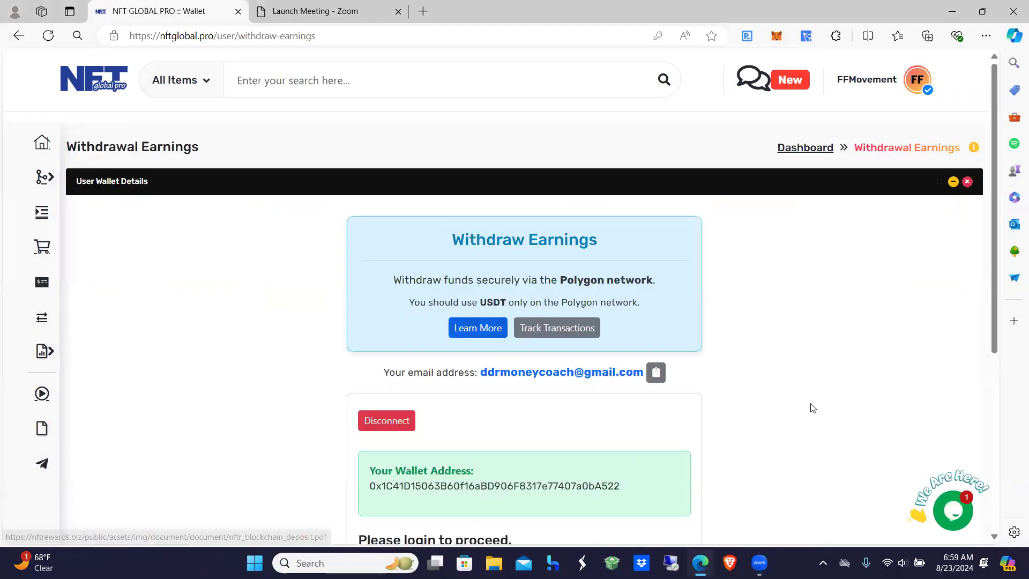
pyautogui.scroll(-3, 996, 311)
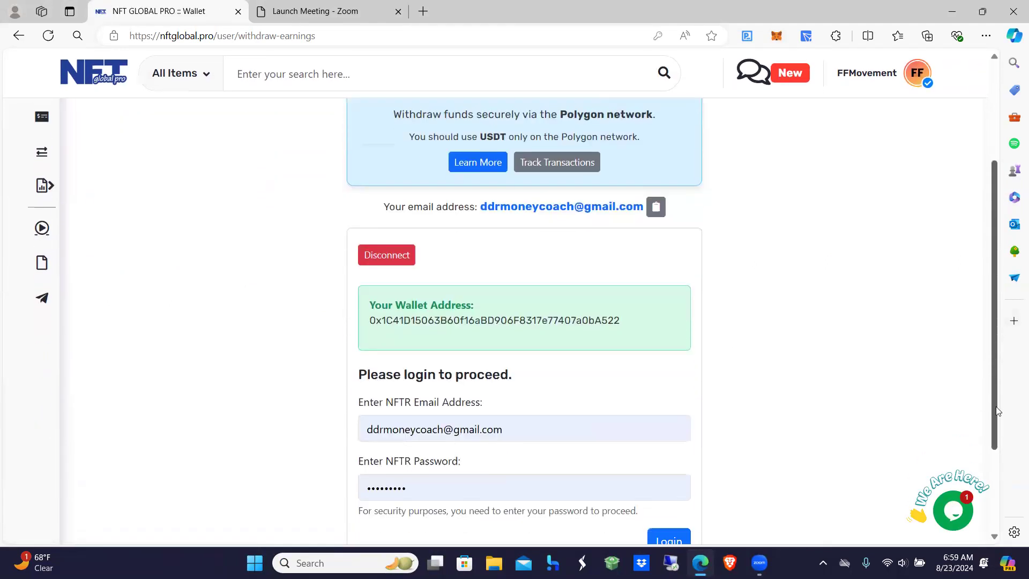
pyautogui.click(668, 513)
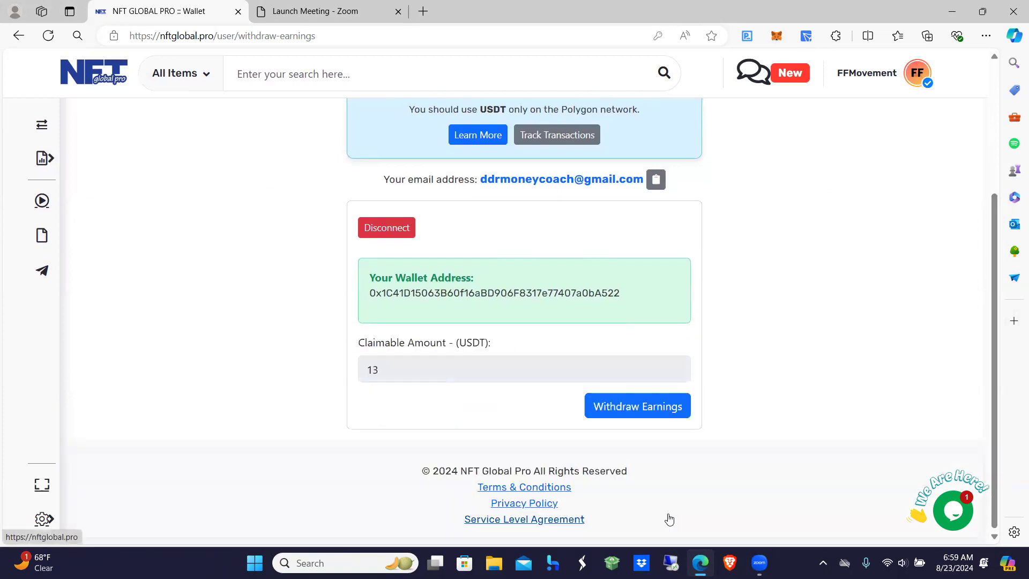
pyautogui.click(635, 405)
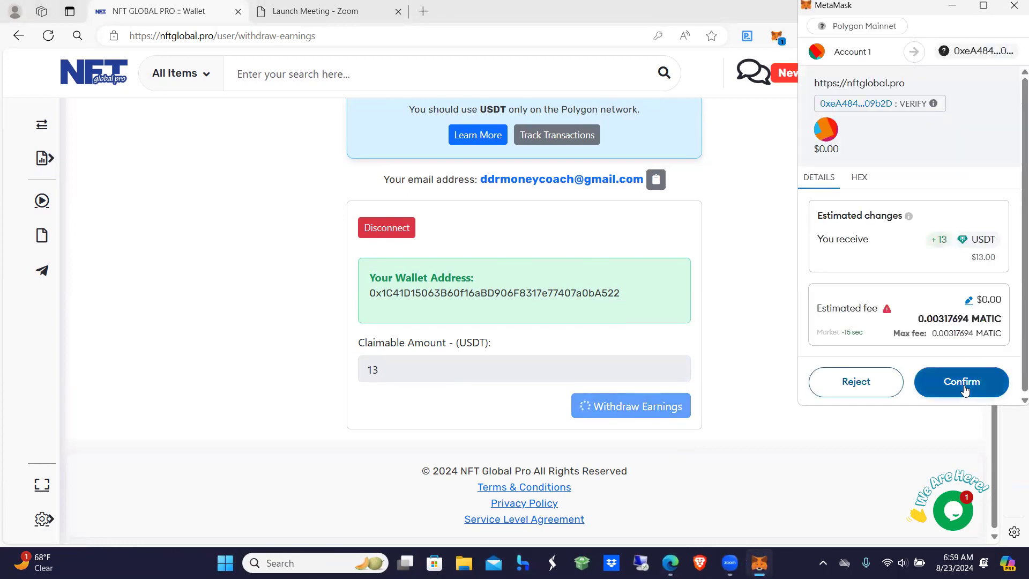
# - Confirm the 13 USDT transaction in MetaMask, dismiss the success dialog and reopen the wallet
pyautogui.click(966, 385)
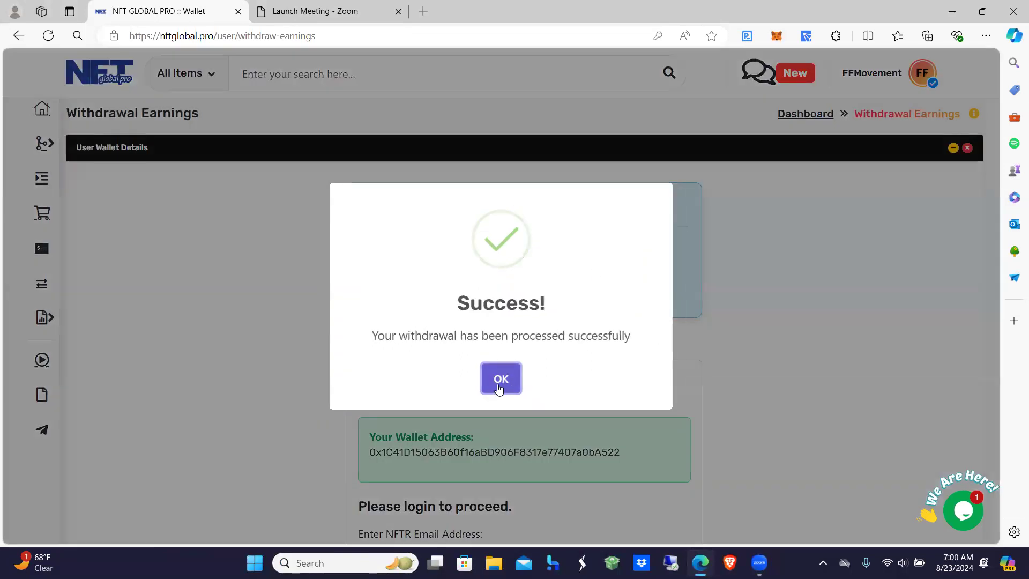
pyautogui.click(515, 378)
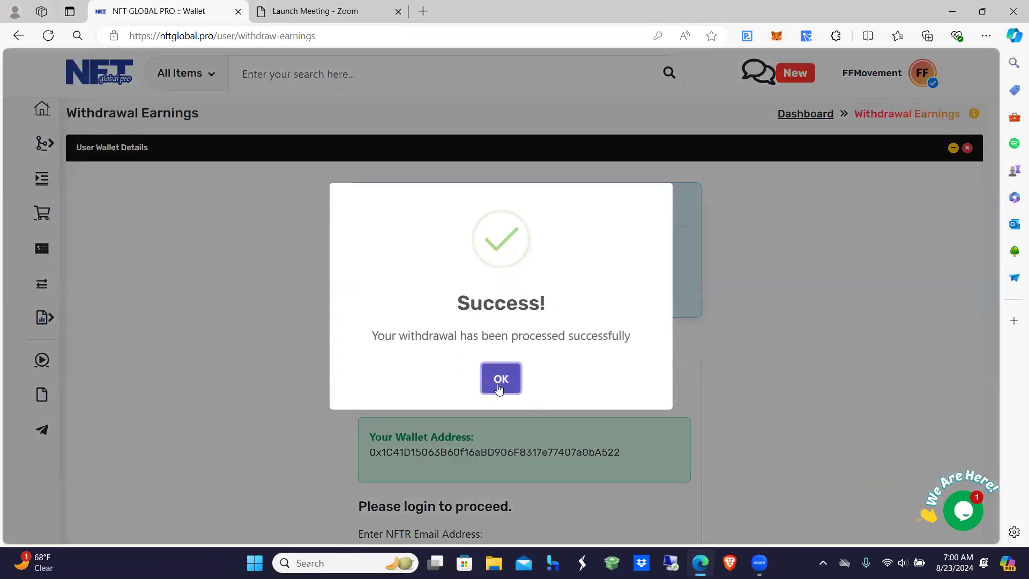
pyautogui.click(776, 35)
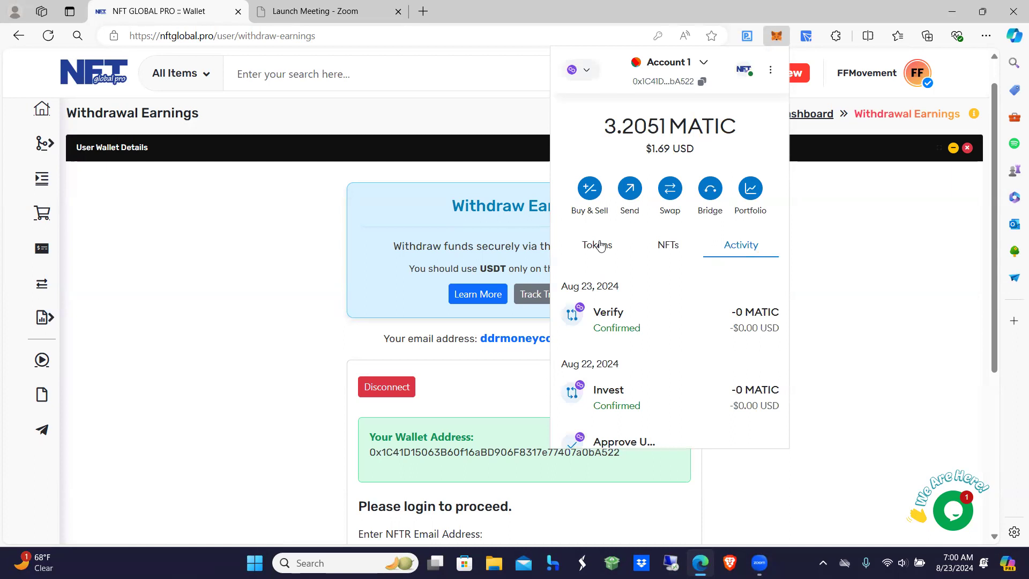
# - Check the wallet's token balances (about 15.08 USDT), then return to the dashboard home
pyautogui.click(597, 245)
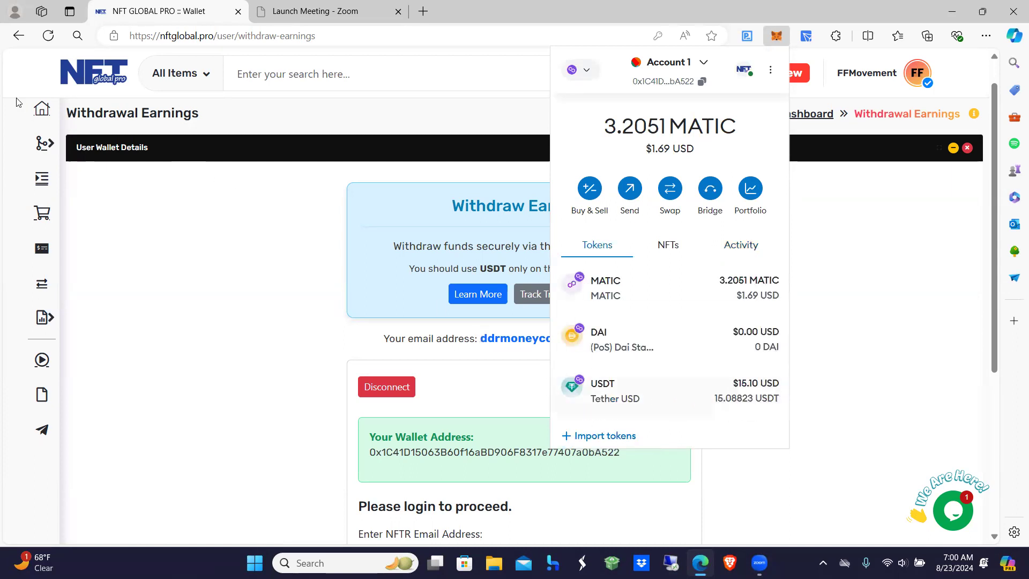
pyautogui.click(43, 113)
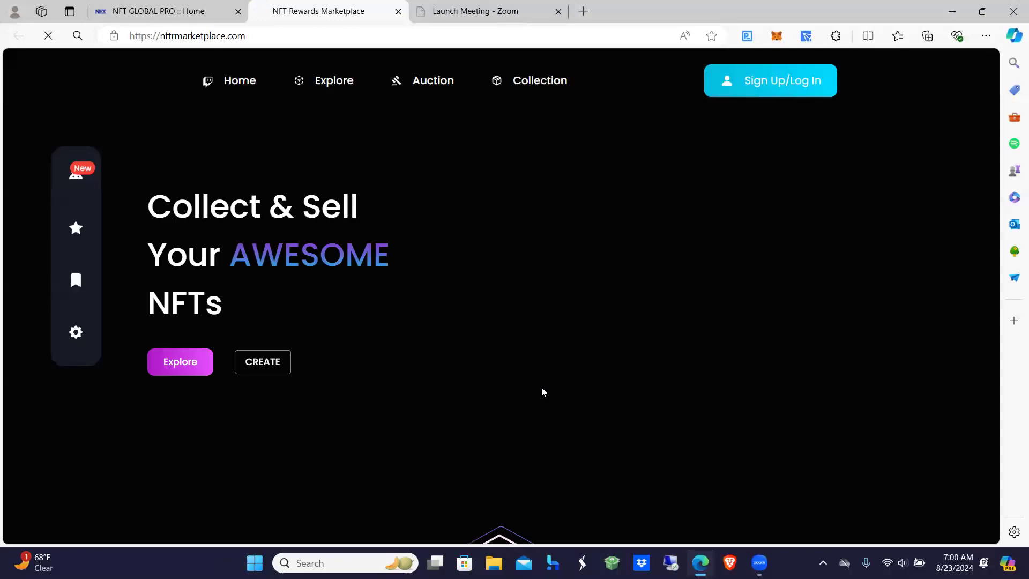
# - Log in to NFT Rewards Marketplace and open the NP 2695 live auction
pyautogui.click(766, 83)
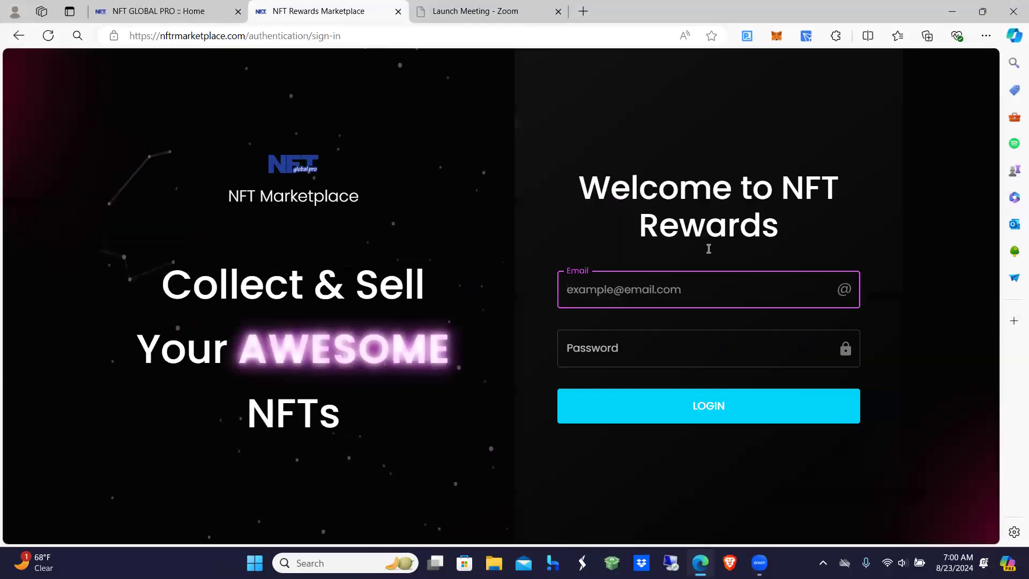
pyautogui.click(701, 408)
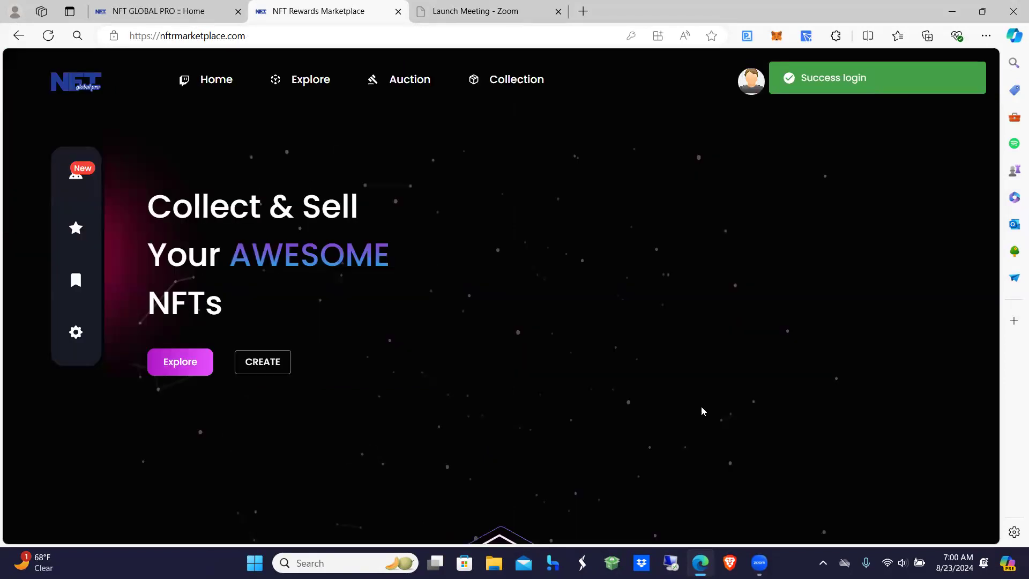
pyautogui.click(401, 85)
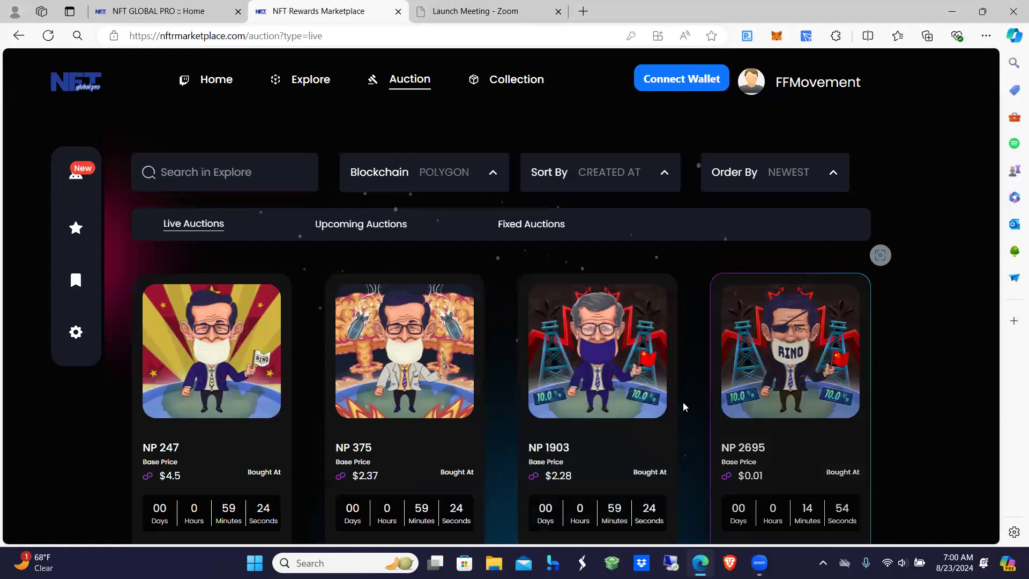
pyautogui.scroll(-2, 683, 406)
pyautogui.scroll(2, 683, 407)
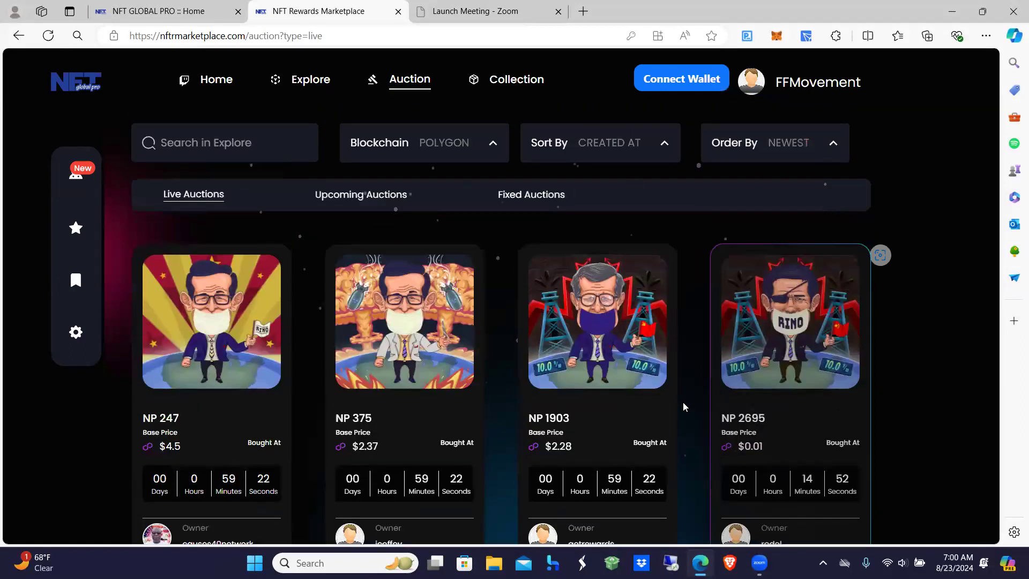
pyautogui.click(683, 407)
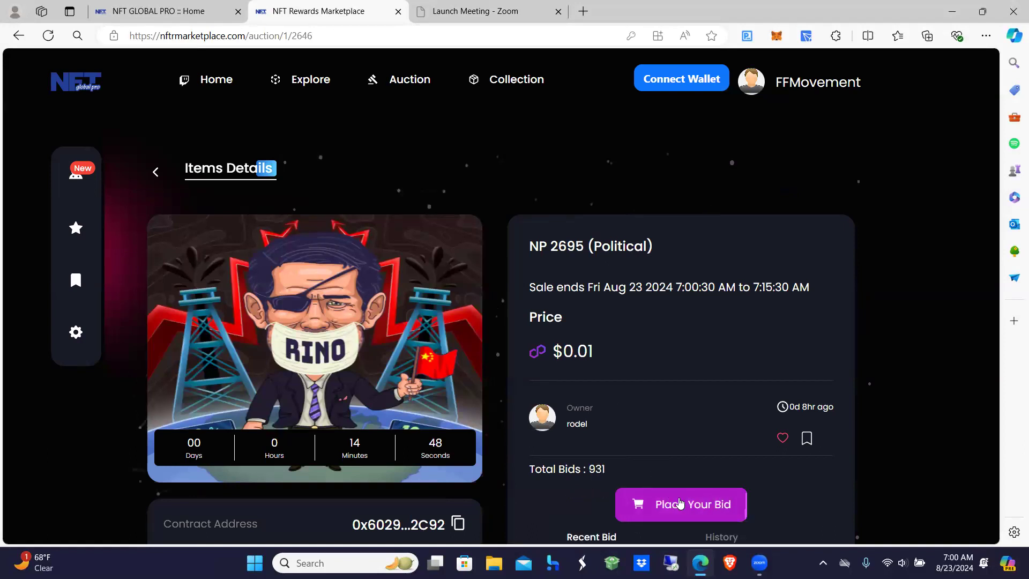
# - Place repeated bids on NP 2695, then switch back to the NFT Global Pro tab
pyautogui.click(679, 503)
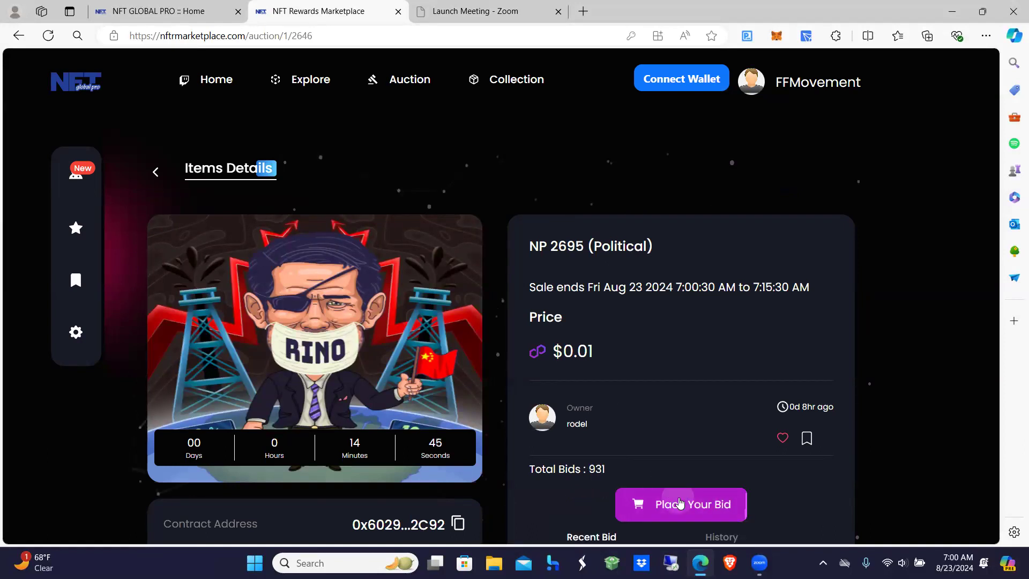
pyautogui.click(679, 504)
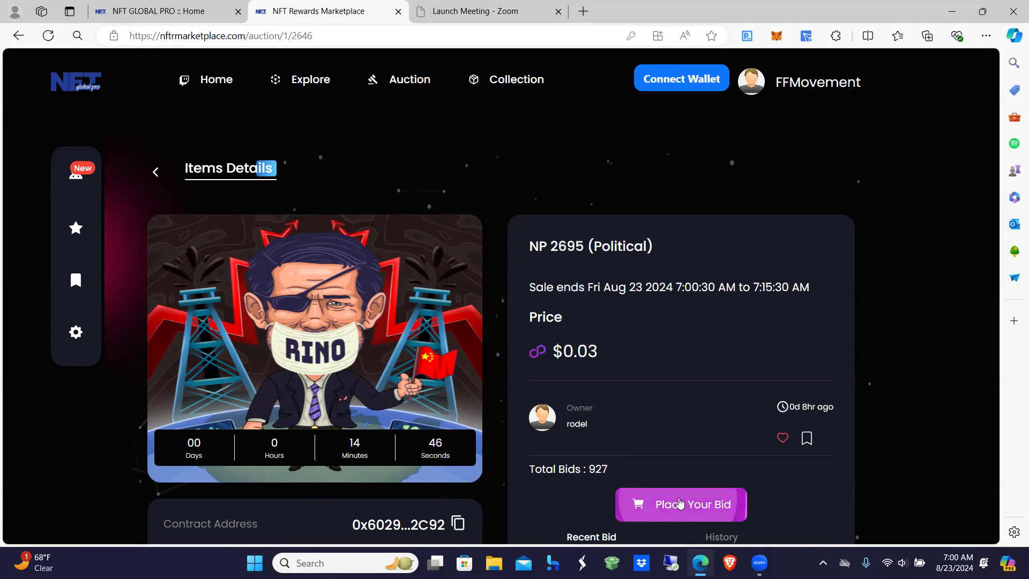
pyautogui.click(679, 503)
pyautogui.click(679, 503)
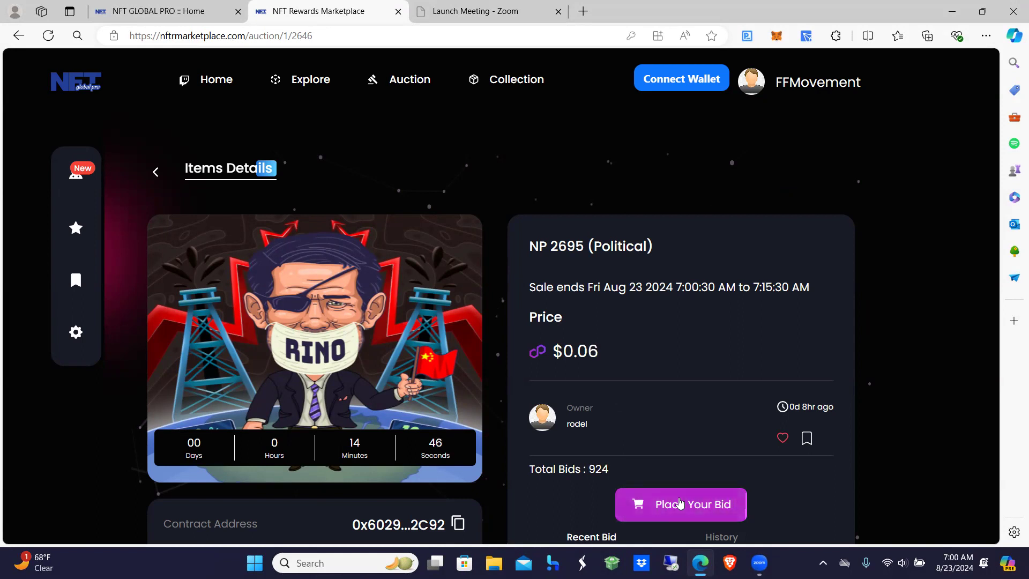
pyautogui.click(679, 503)
pyautogui.click(679, 503)
pyautogui.click(680, 503)
pyautogui.click(679, 503)
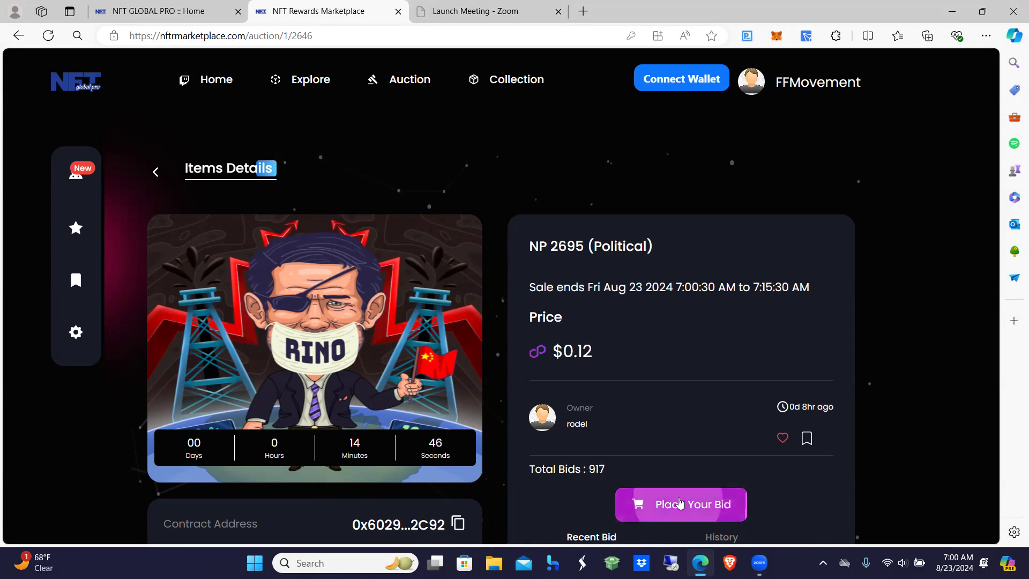
pyautogui.click(679, 503)
pyautogui.click(679, 503)
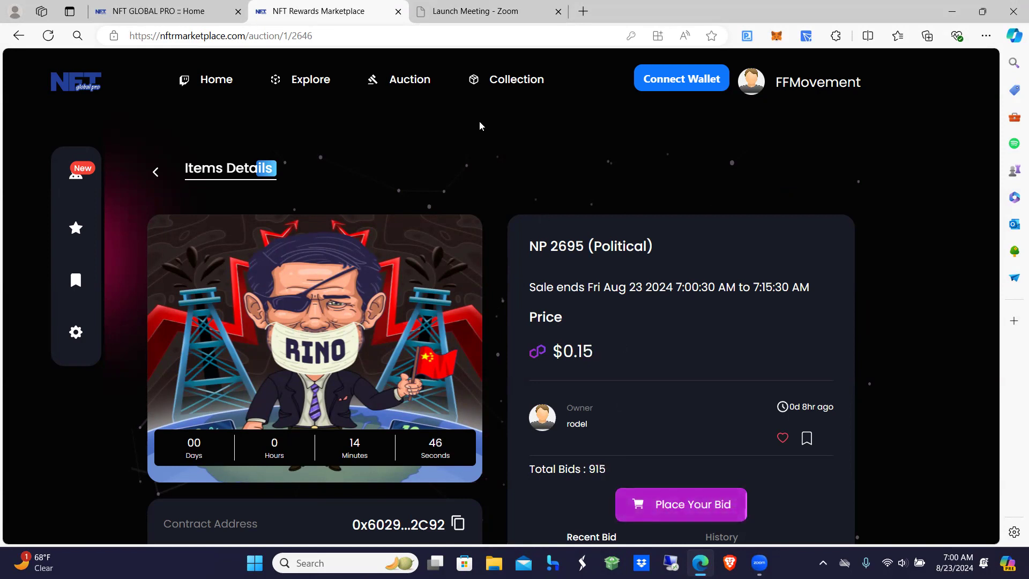
pyautogui.click(201, 12)
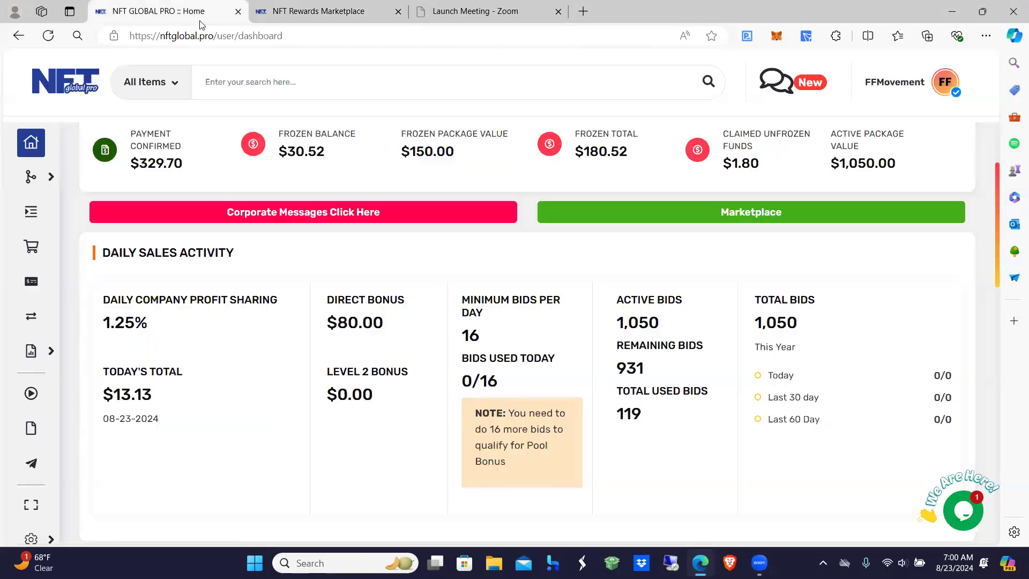
# - Reload the dashboard to show 16/16 bids used and bring up the account menu
pyautogui.click(47, 38)
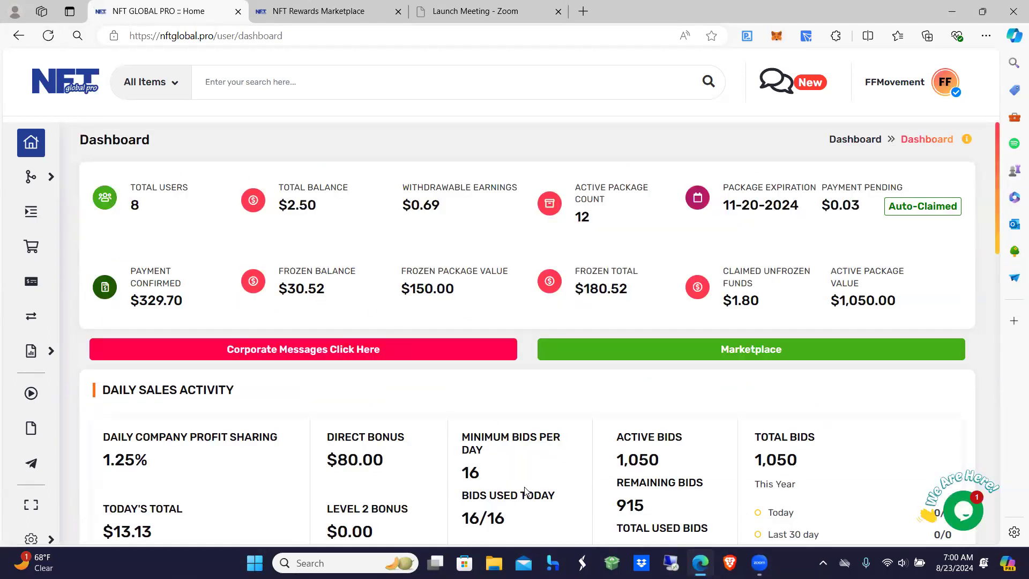
pyautogui.scroll(-1, 524, 492)
pyautogui.scroll(-2, 525, 492)
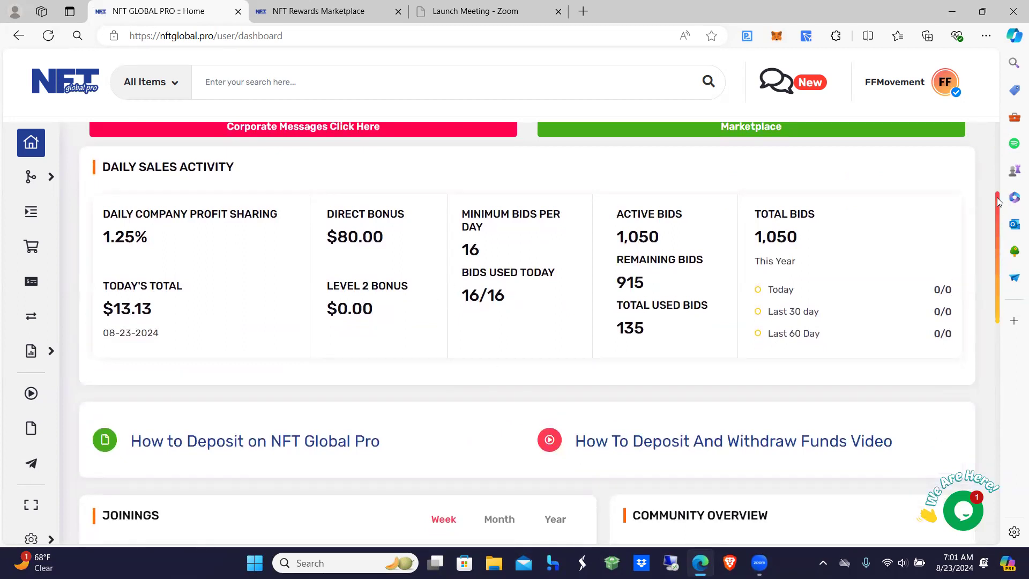
pyautogui.click(904, 91)
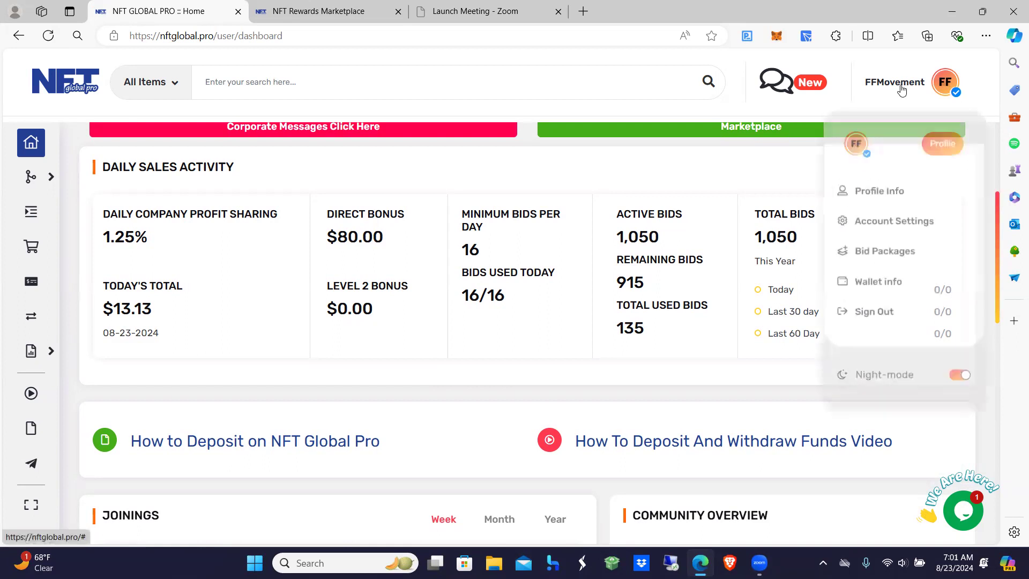
# - Sign out and sign in again with the second saved account from autofill
pyautogui.click(872, 304)
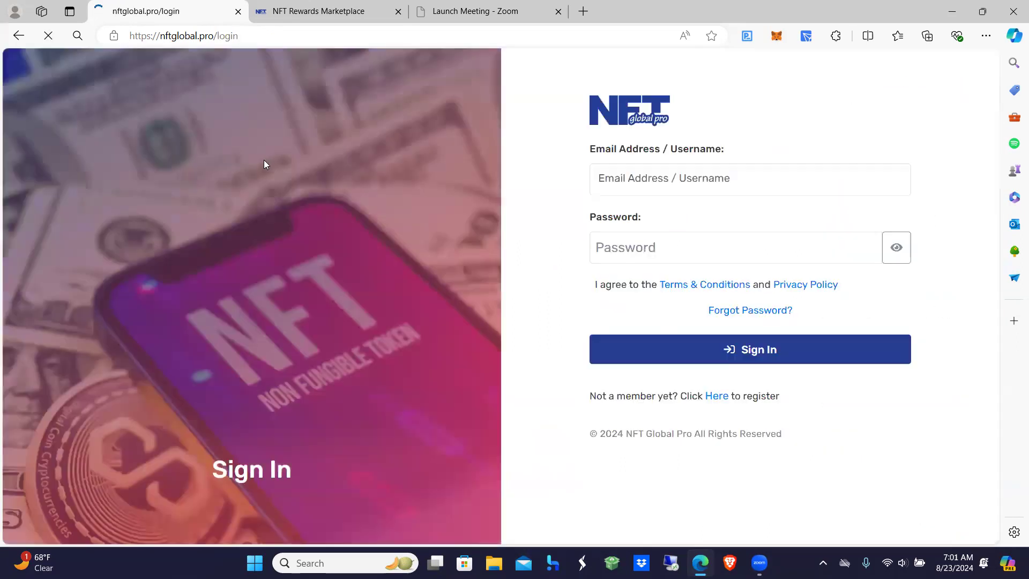
pyautogui.click(746, 190)
pyautogui.click(707, 252)
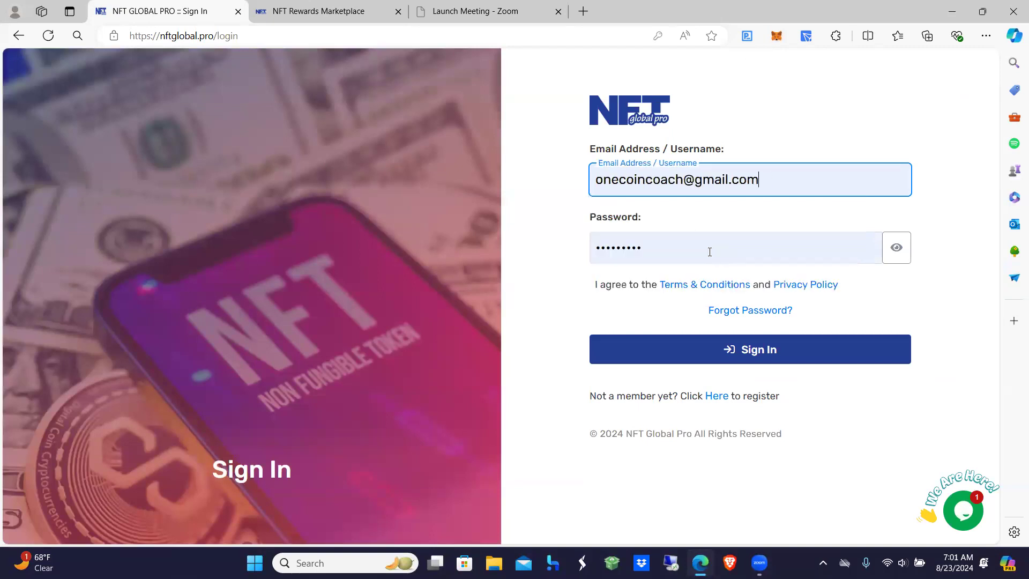
pyautogui.click(752, 358)
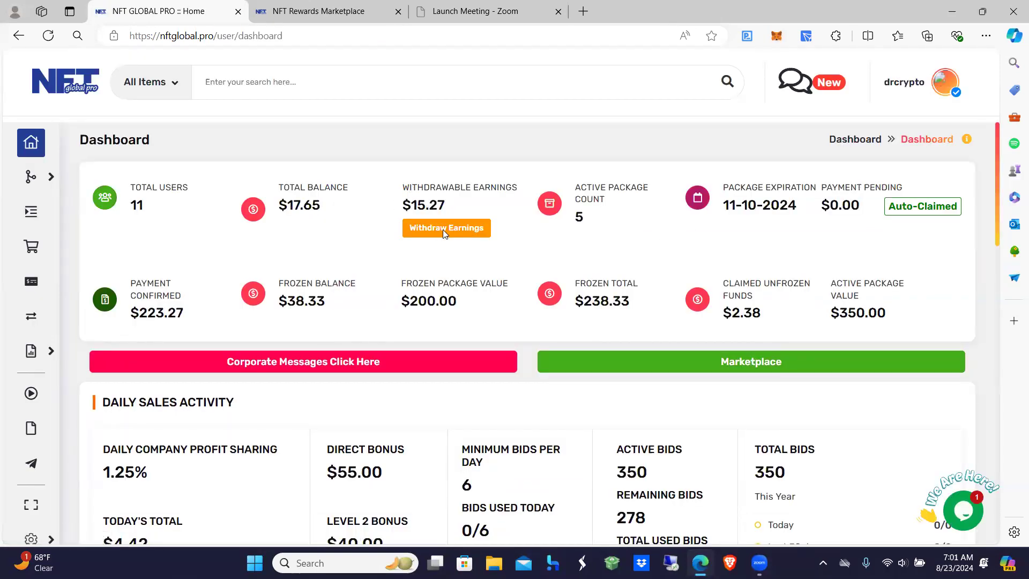
# - Withdraw the 15 USDT claimable amount, approving the transaction in MetaMask and dismissing the success notice
pyautogui.click(431, 226)
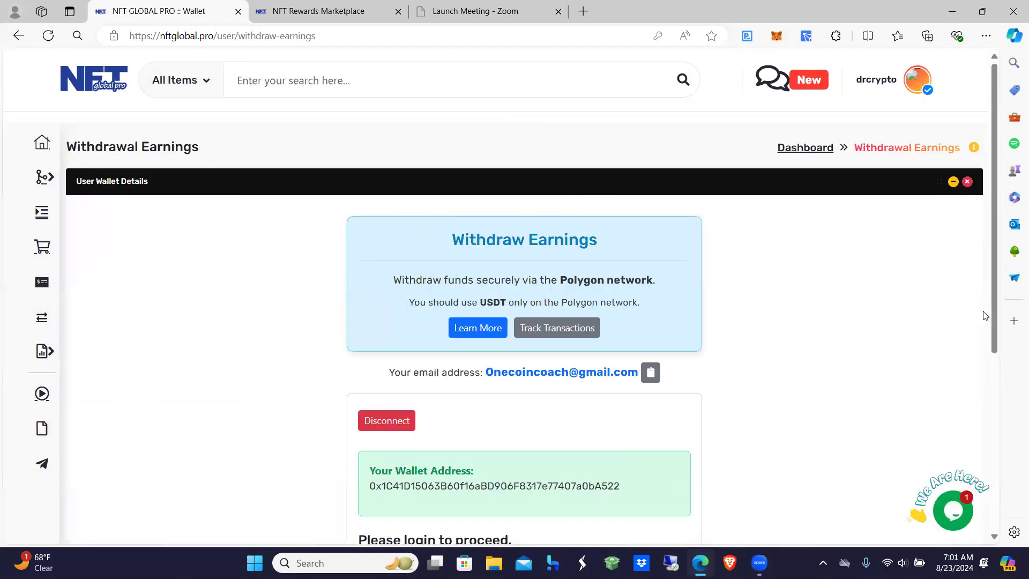
pyautogui.scroll(-3, 994, 319)
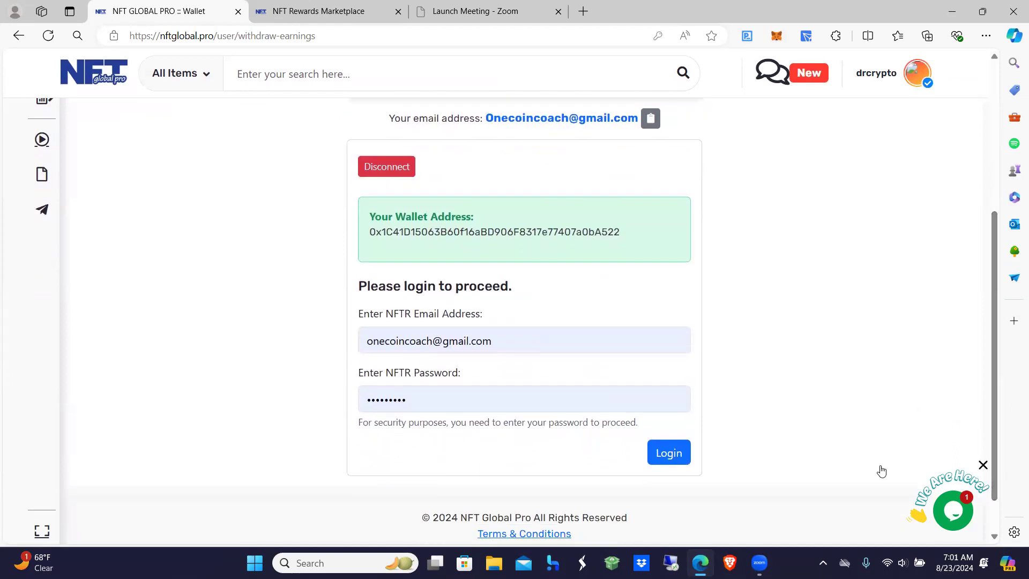
pyautogui.click(667, 455)
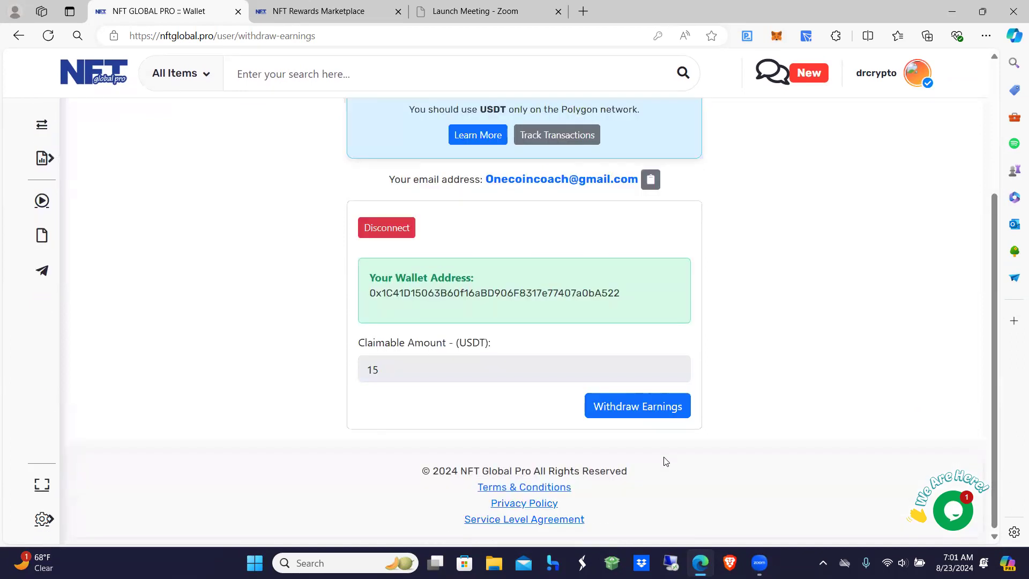
pyautogui.click(643, 406)
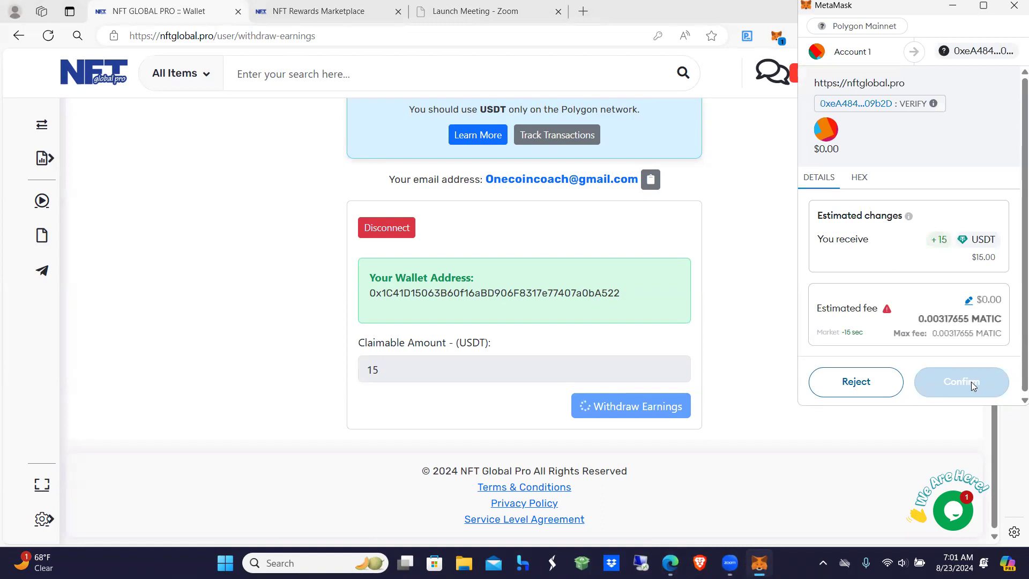
pyautogui.click(971, 382)
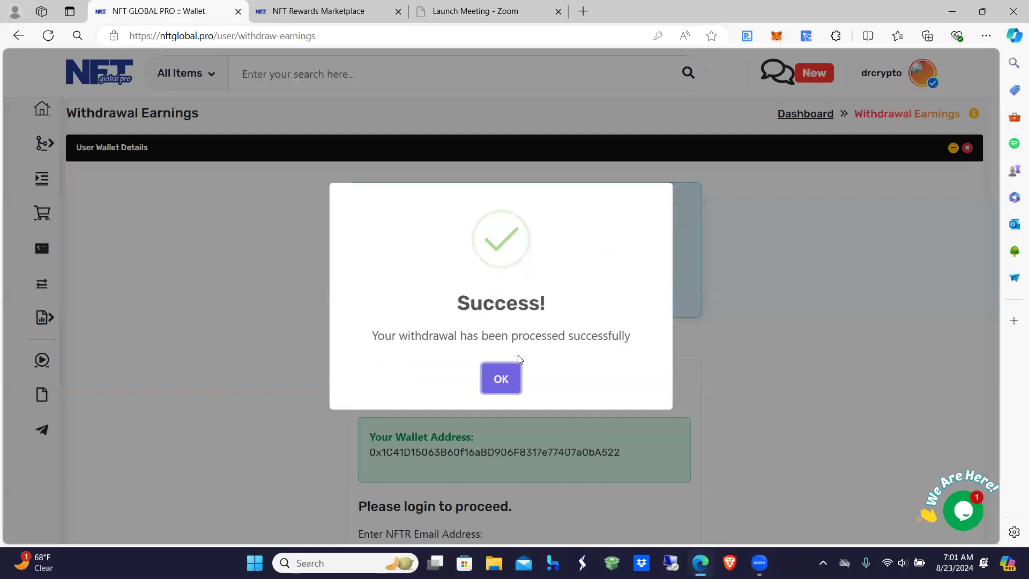
pyautogui.click(500, 379)
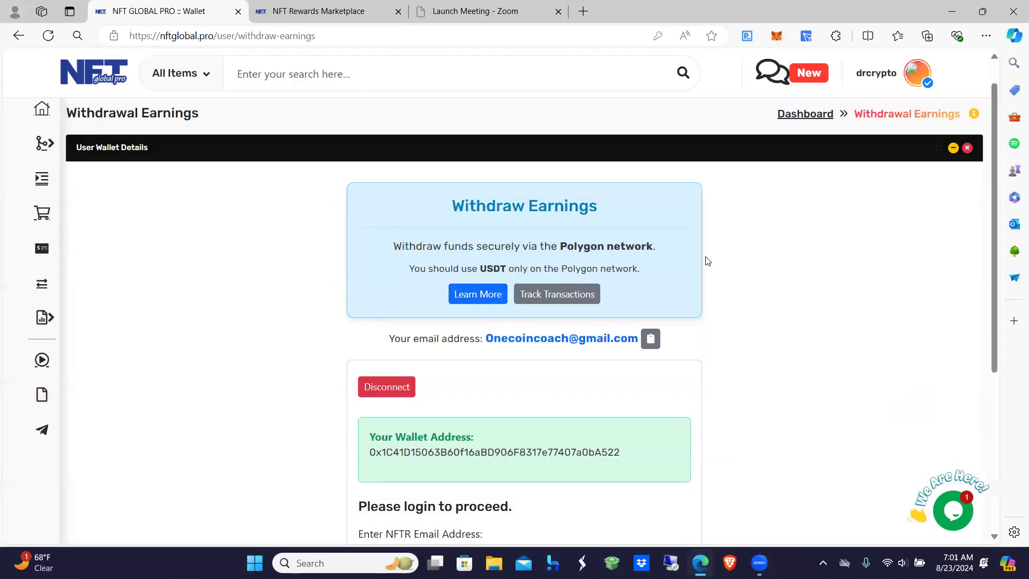
# - Confirm the wallet's Tokens list shows about 30.09 USDT, then return to the dashboard
pyautogui.click(775, 37)
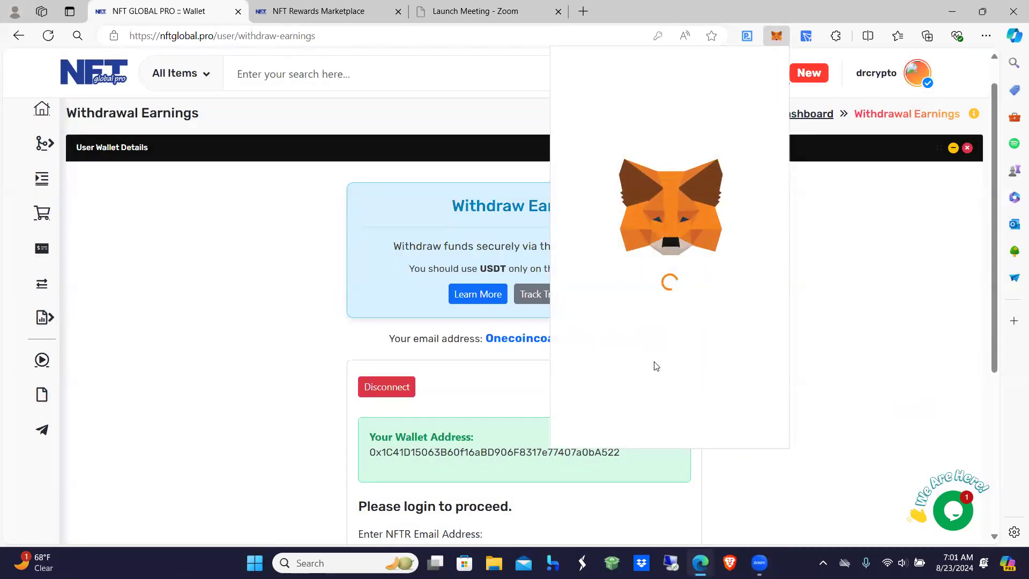
pyautogui.click(597, 245)
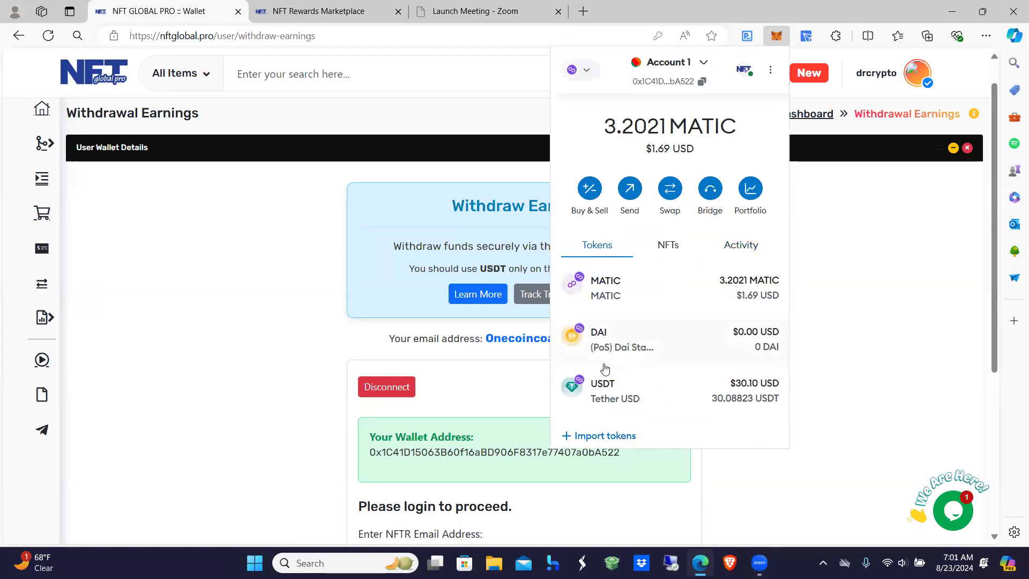
pyautogui.click(41, 109)
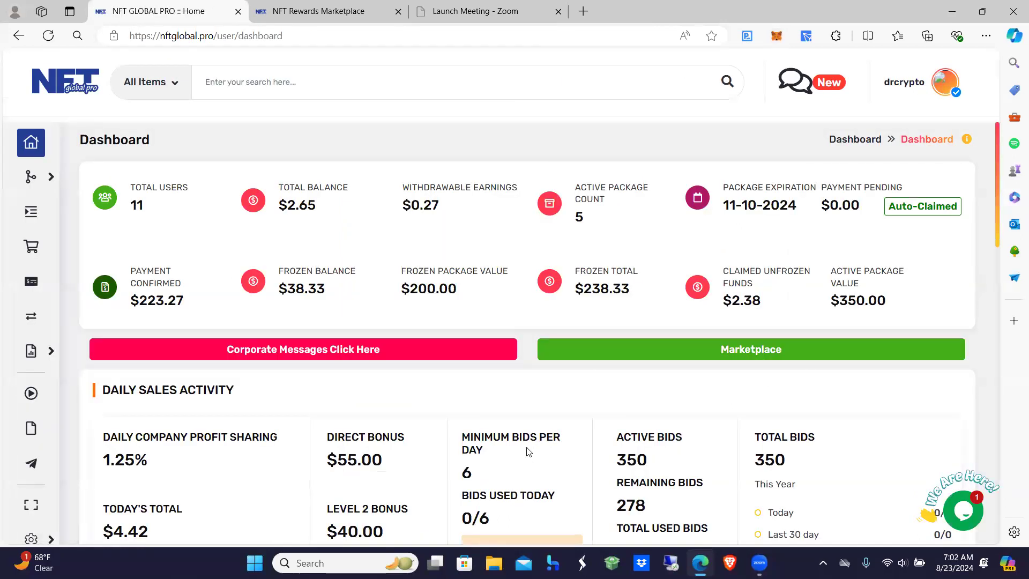
pyautogui.scroll(-2, 527, 452)
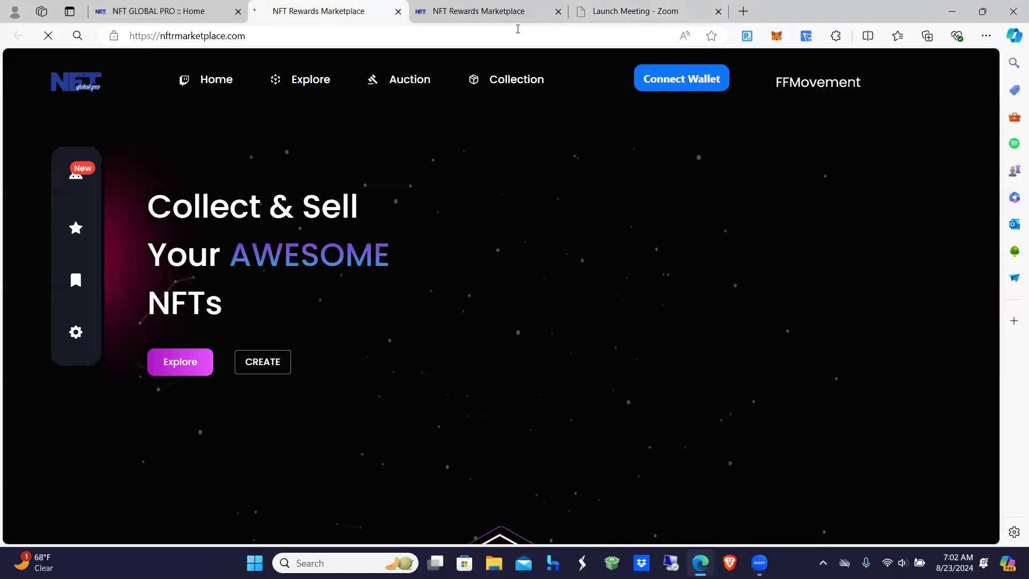
pyautogui.moveTo(803, 82)
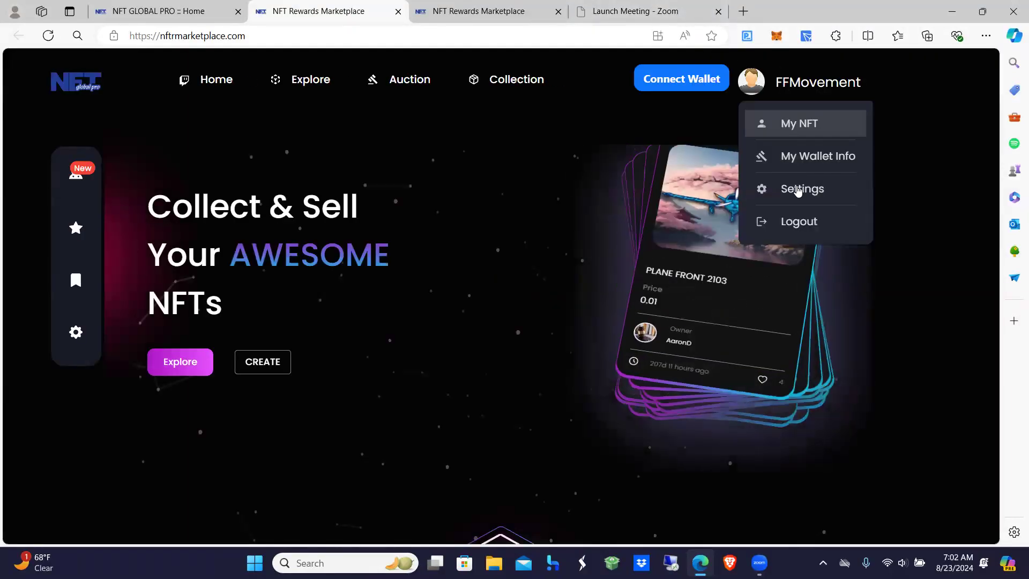
# - Switch to the other saved account (drcrypto) and bring up its live auctions showing NP 2695
pyautogui.click(801, 223)
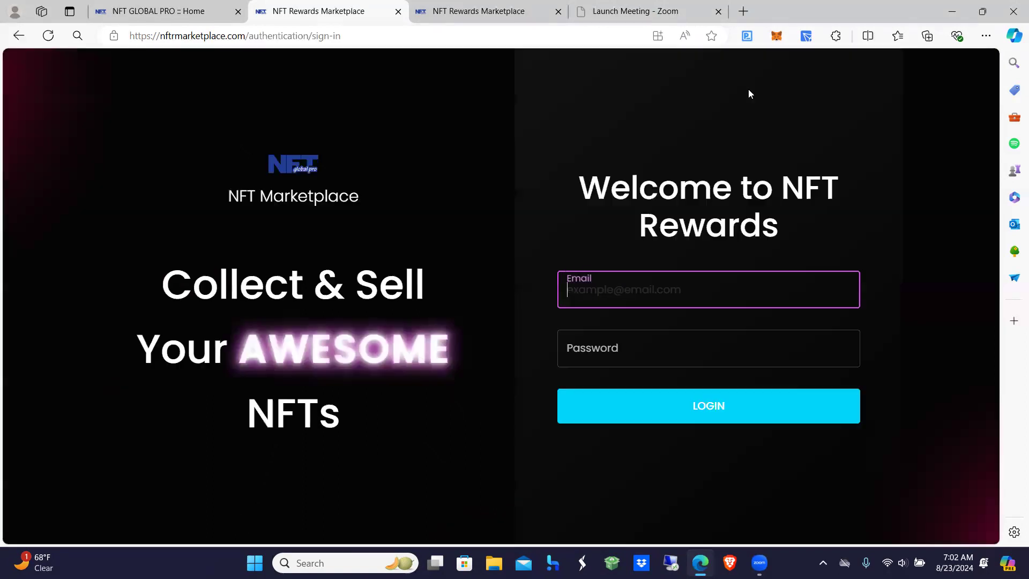
pyautogui.click(723, 277)
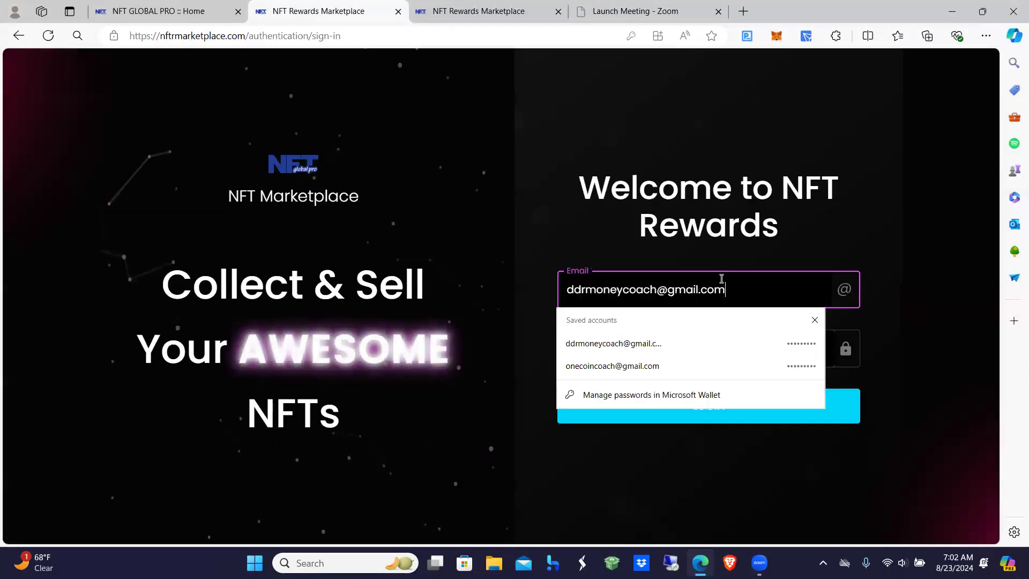
pyautogui.click(670, 361)
pyautogui.click(710, 419)
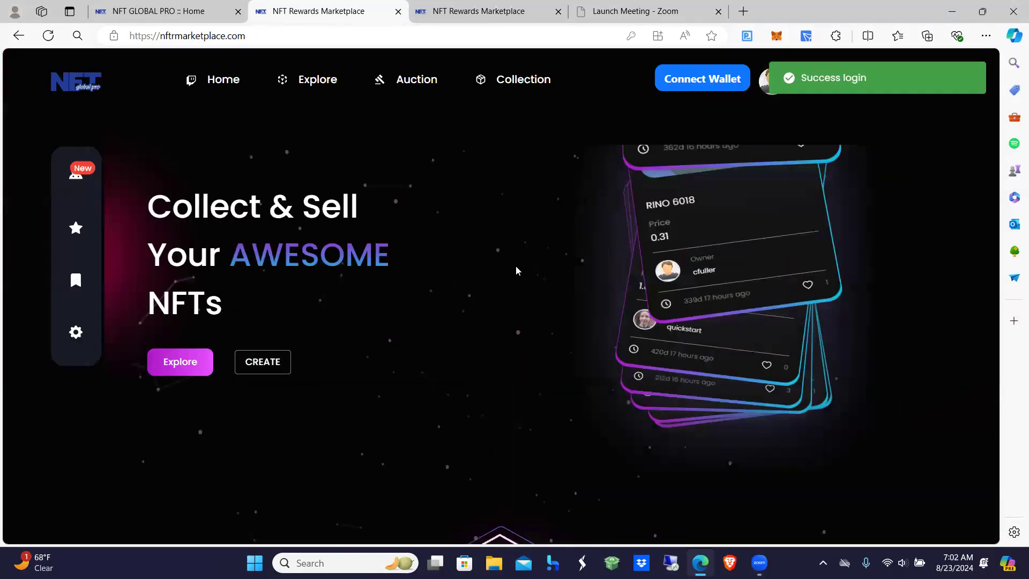
pyautogui.click(416, 79)
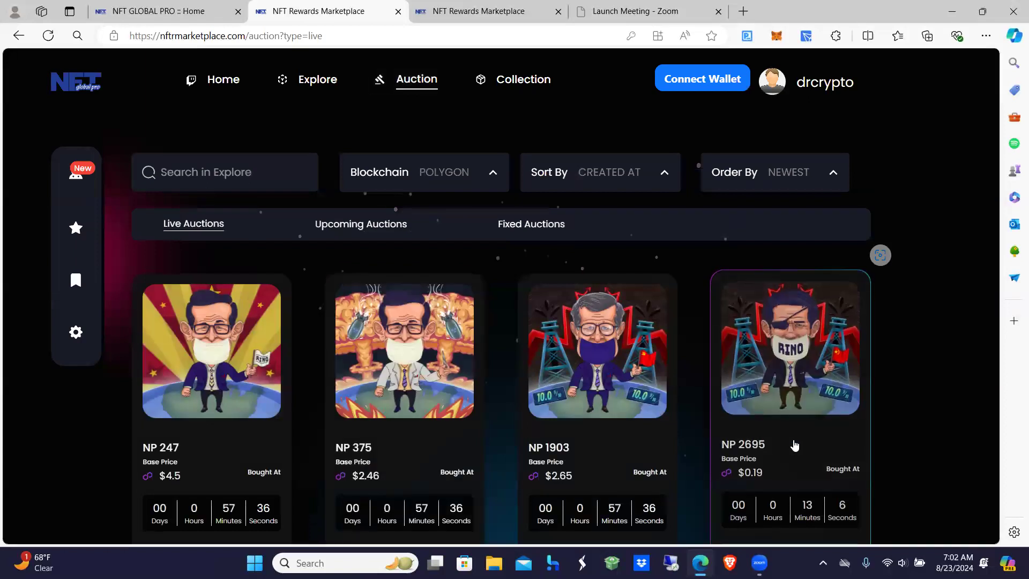
pyautogui.scroll(-3, 794, 445)
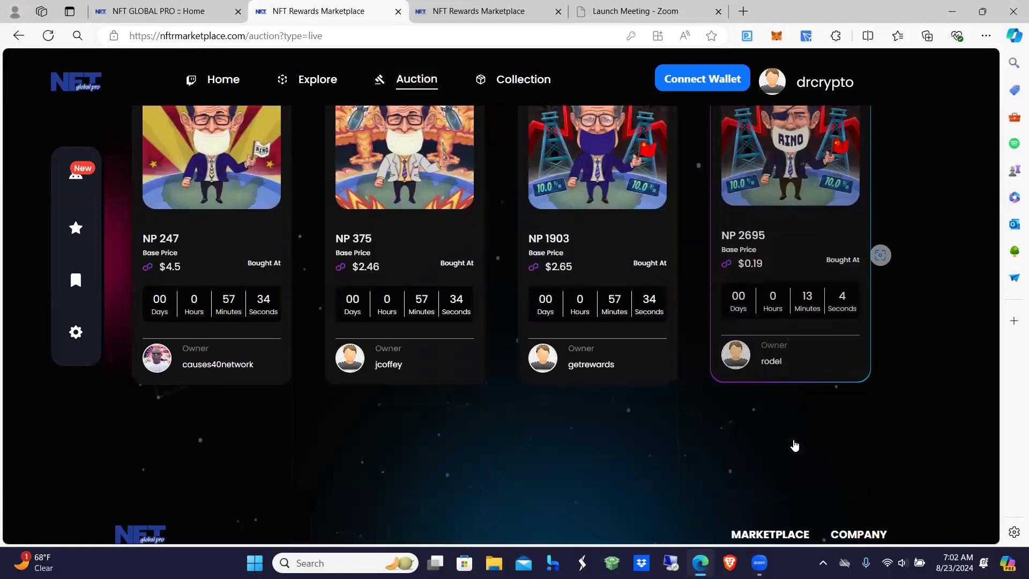
pyautogui.scroll(2, 794, 445)
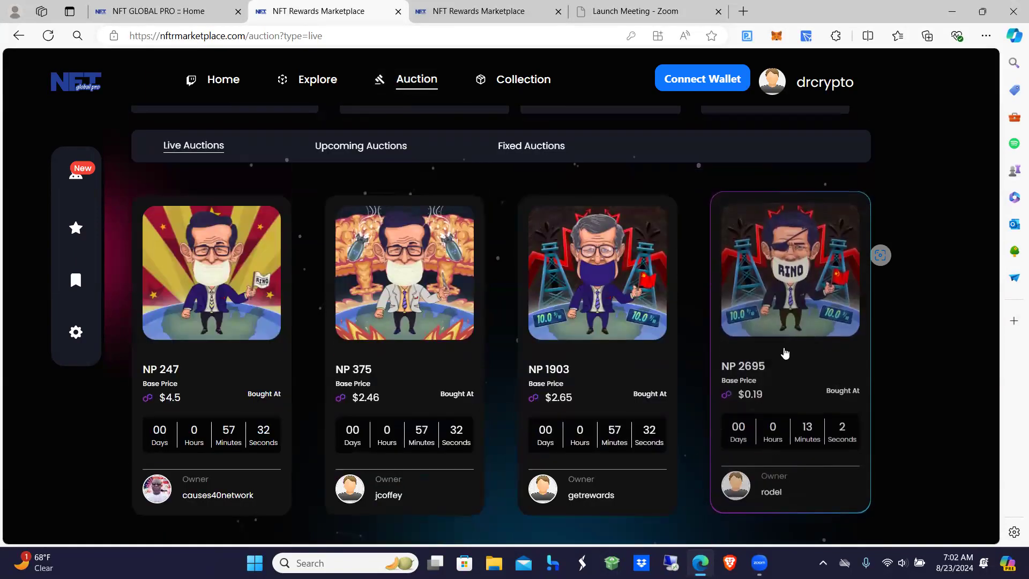
# - Place three bids on the NP 2695 auction from its details card
pyautogui.click(785, 352)
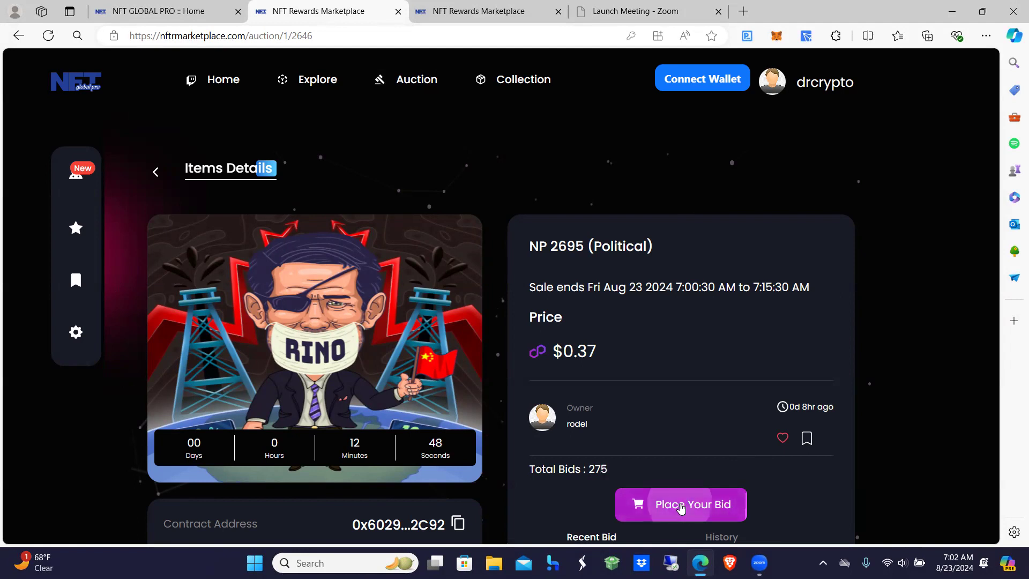
pyautogui.click(681, 508)
pyautogui.click(680, 506)
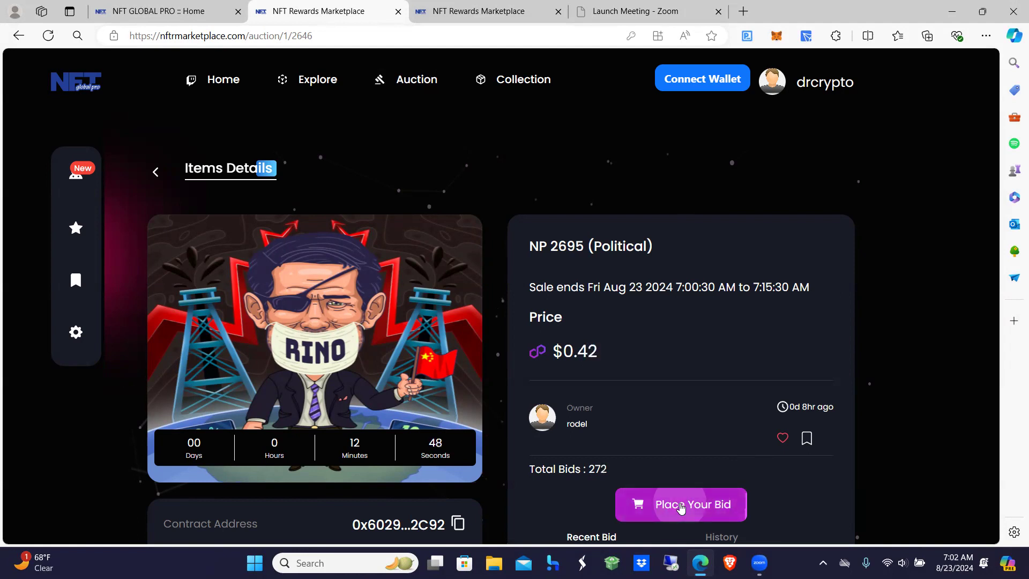
pyautogui.click(681, 506)
# - Reload the NFT Global Pro dashboard so it shows 6/6 bids used today
pyautogui.click(182, 17)
pyautogui.click(50, 37)
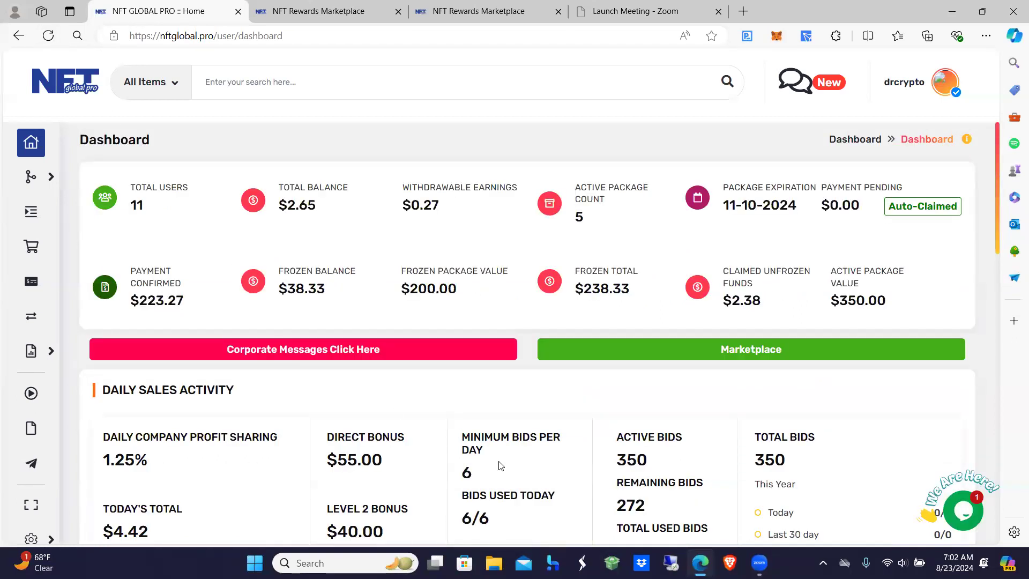
pyautogui.scroll(-2, 498, 465)
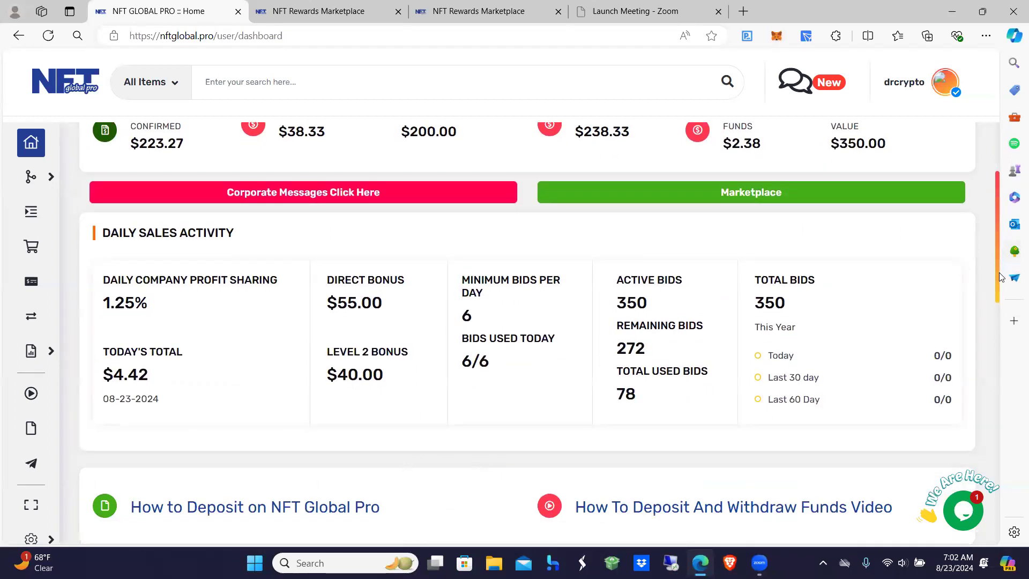
pyautogui.scroll(2, 993, 149)
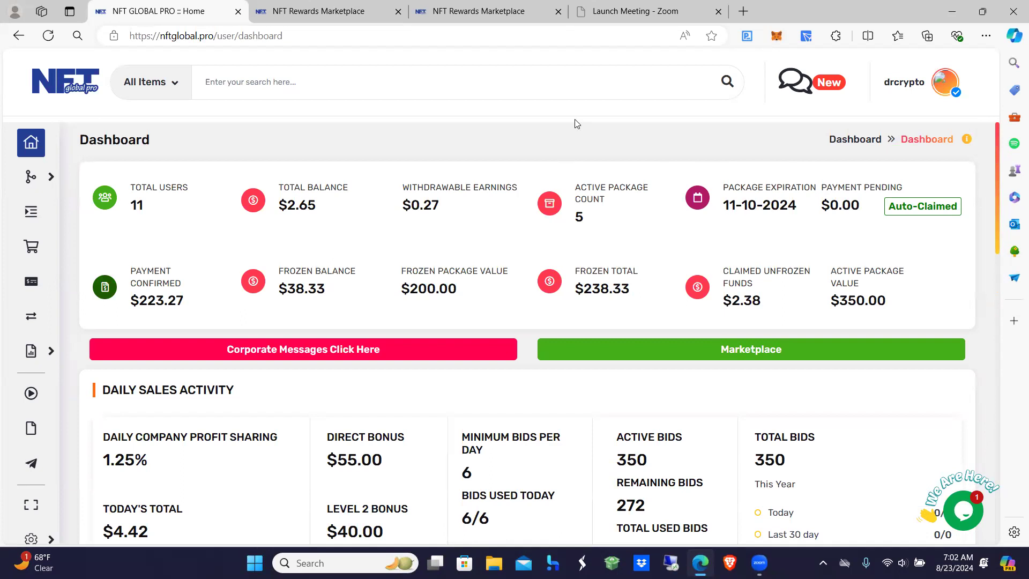